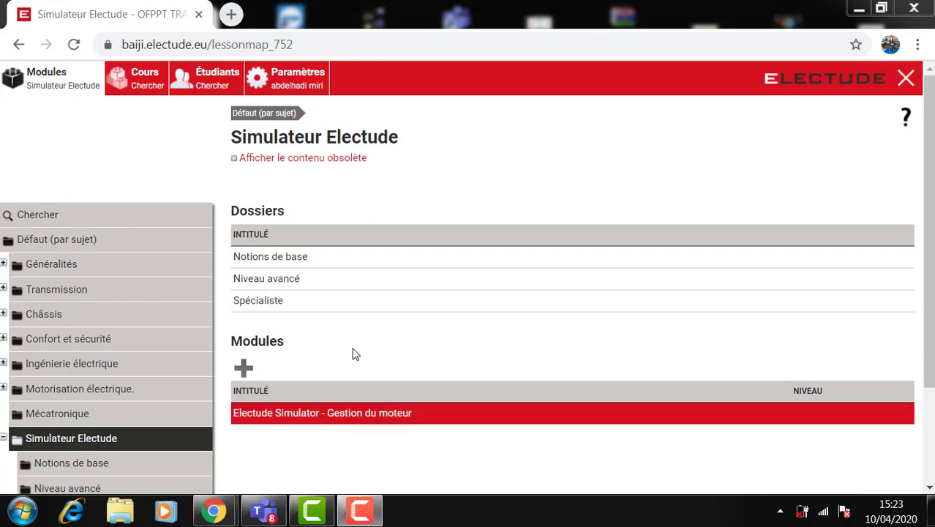
# Open the module on defective ignition coil 4 with an interrupted primary coil from the Notions de base folder of Simulateur Electude.
pyautogui.click(165, 438)
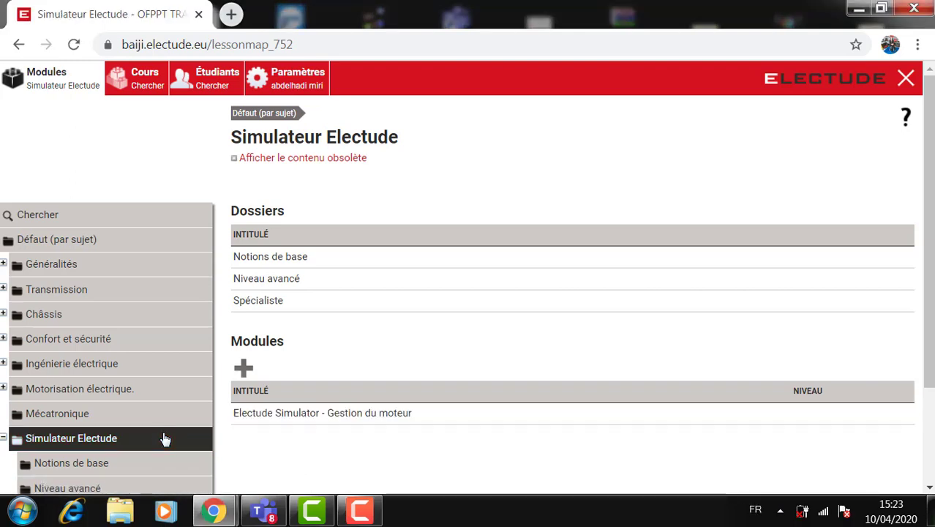
pyautogui.click(310, 259)
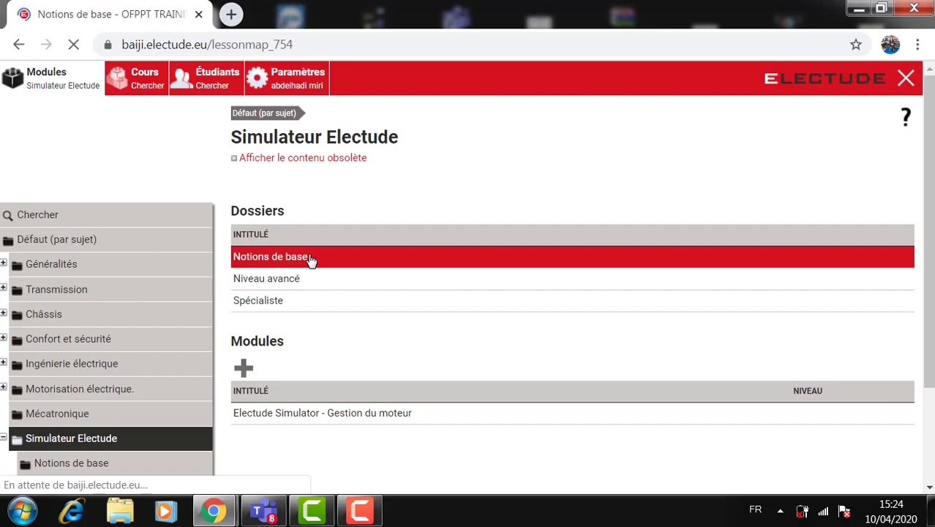
pyautogui.scroll(-3, 928, 146)
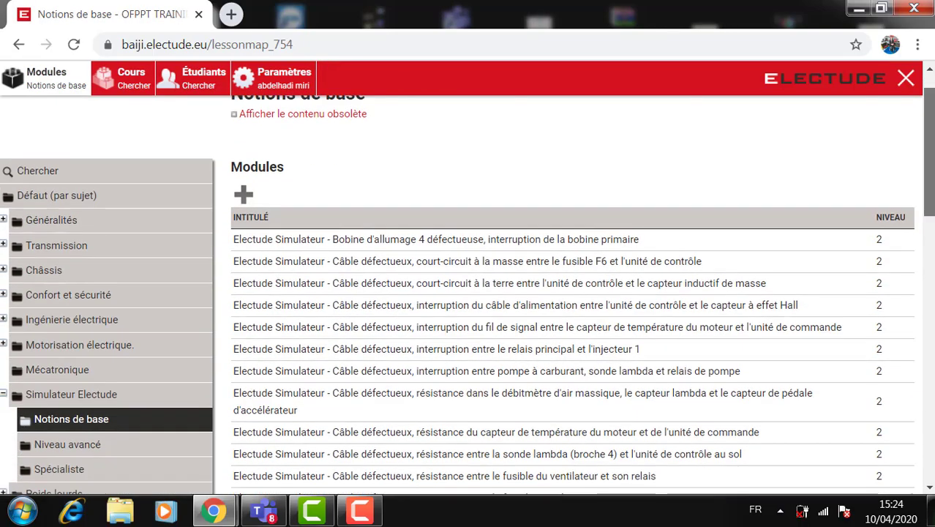
pyautogui.scroll(-9, 573, 292)
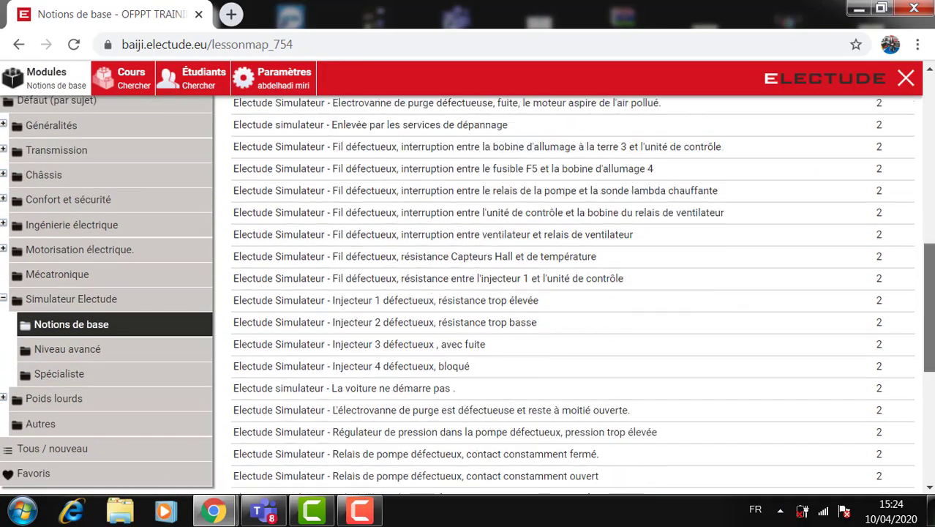
pyautogui.moveTo(929, 369); pyautogui.dragTo(928, 145)
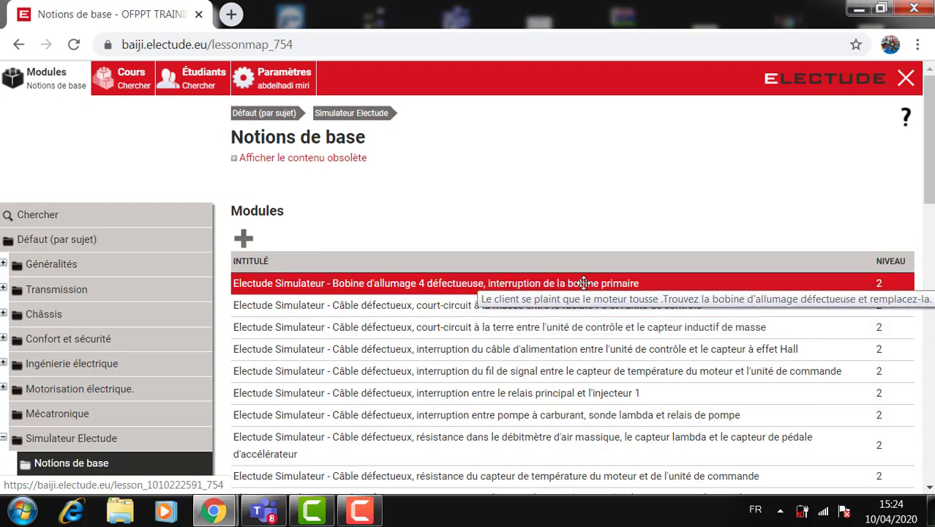
pyautogui.click(358, 283)
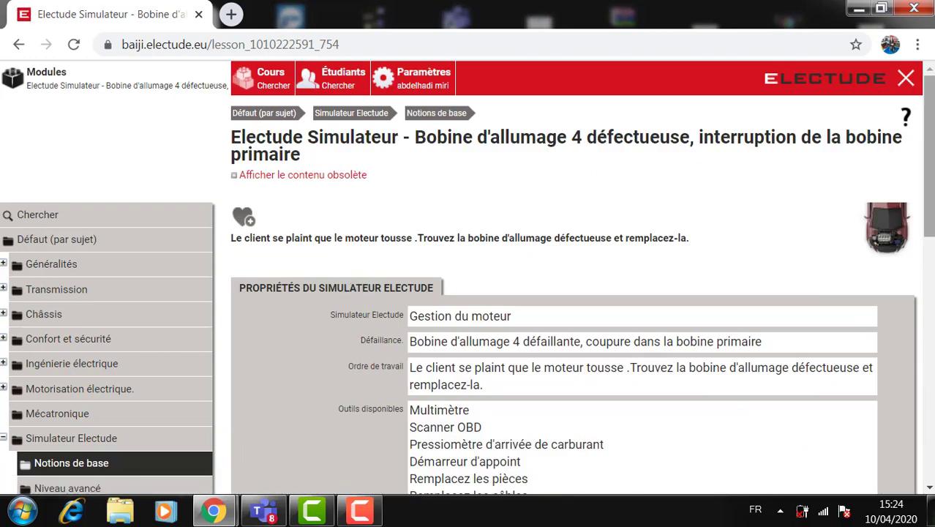
# Review the module's simulator properties, then start the module and dismiss its work order.
pyautogui.scroll(-1, 467, 292)
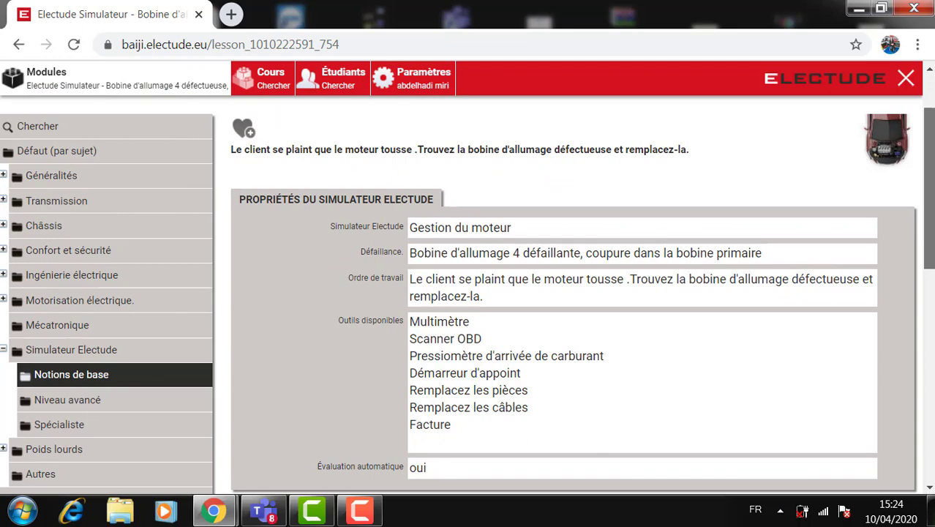
pyautogui.scroll(-1, 466, 292)
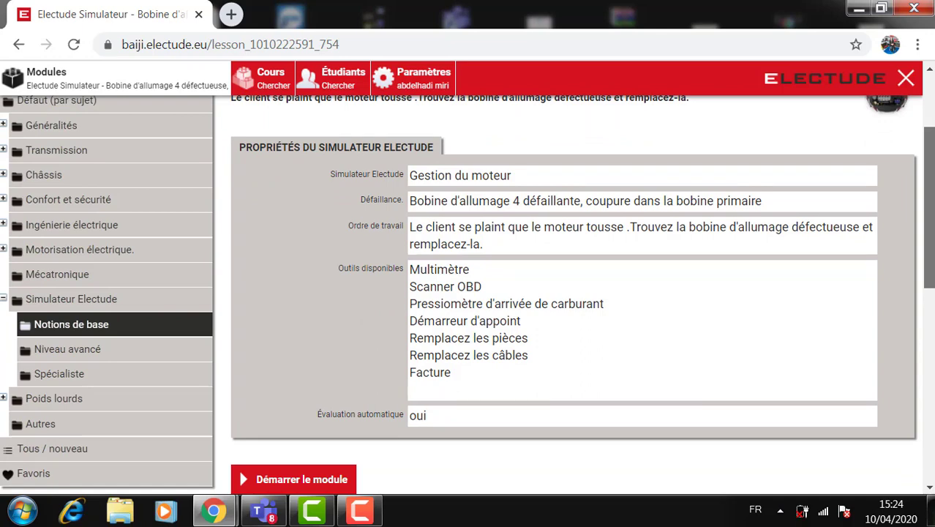
pyautogui.scroll(-1, 467, 293)
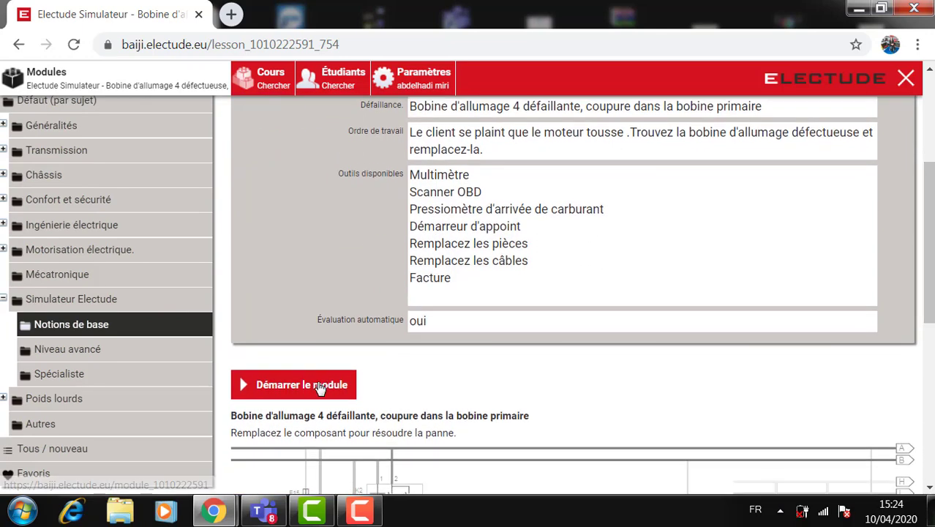
pyautogui.click(320, 387)
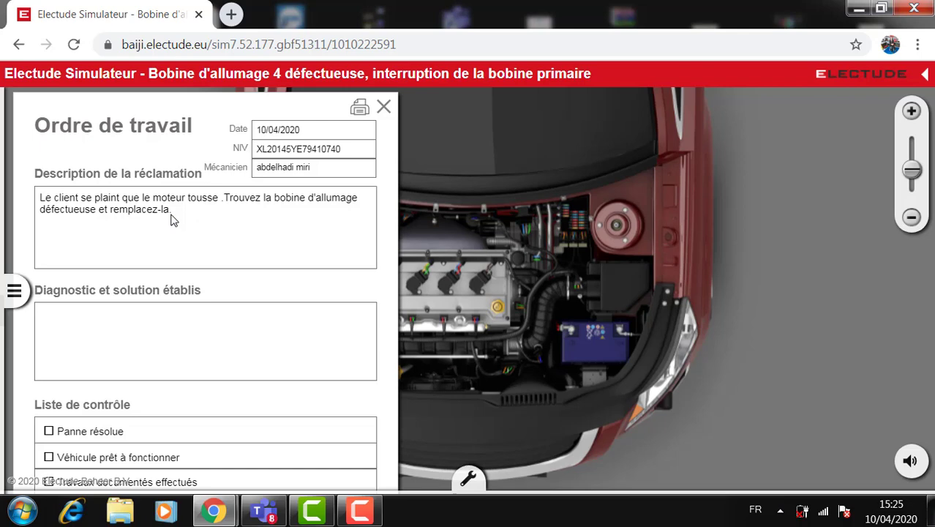
pyautogui.click(384, 107)
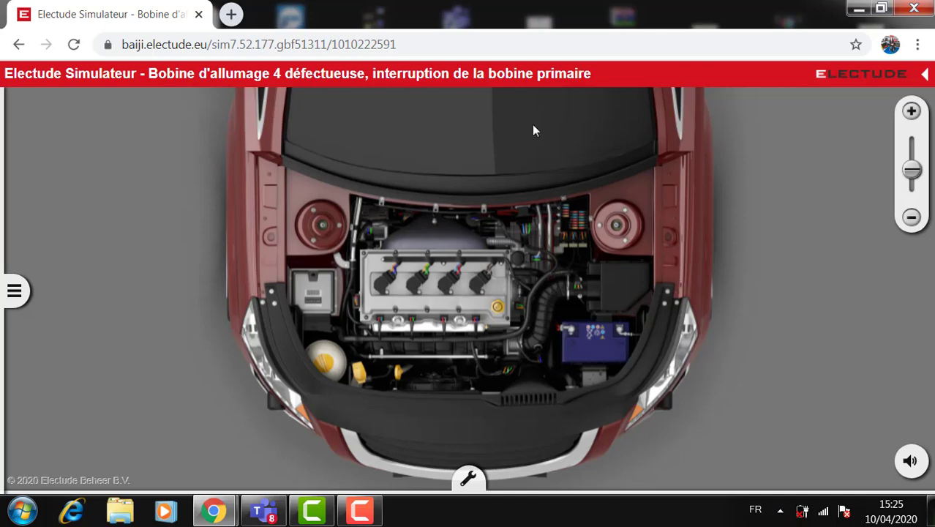
# Start the engine from the vehicle's dashboard and place the dashboard beside the engine bay, clear of the ignition coils.
pyautogui.click(14, 290)
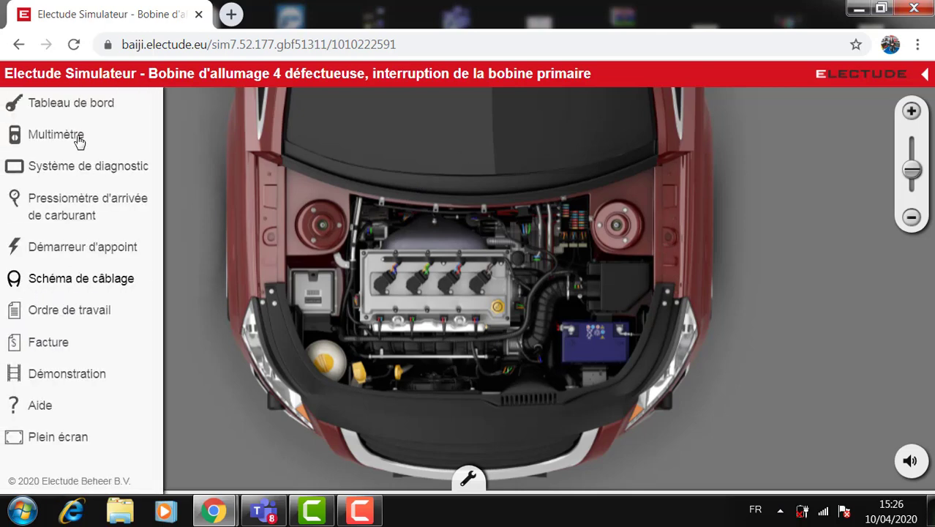
pyautogui.click(80, 104)
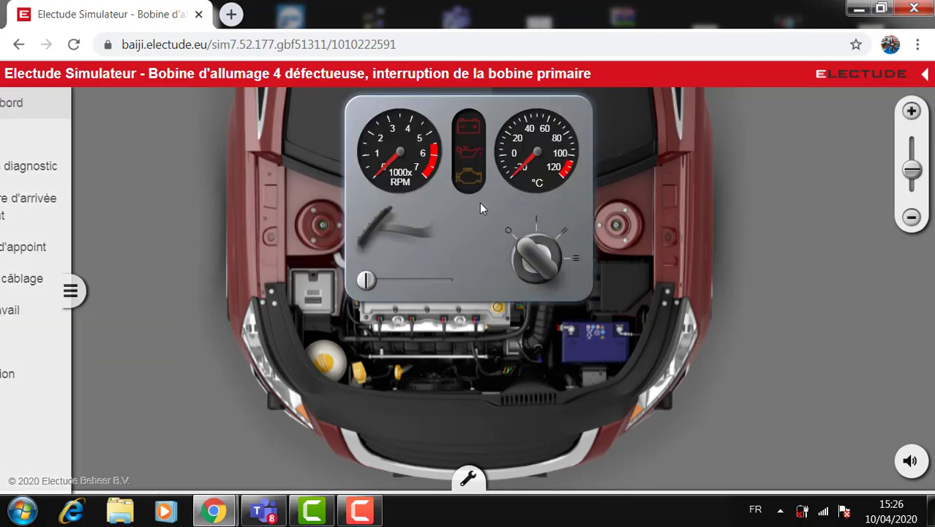
pyautogui.click(539, 241)
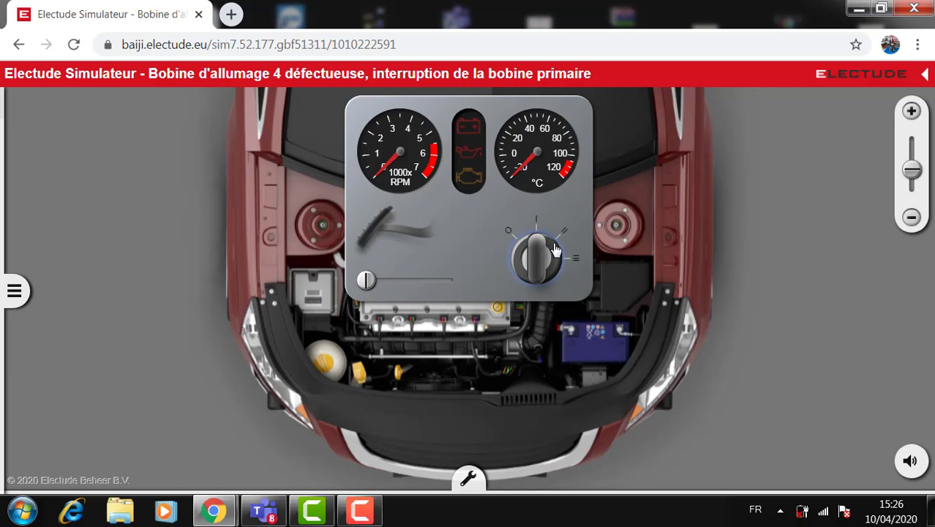
pyautogui.click(554, 248)
pyautogui.click(556, 261)
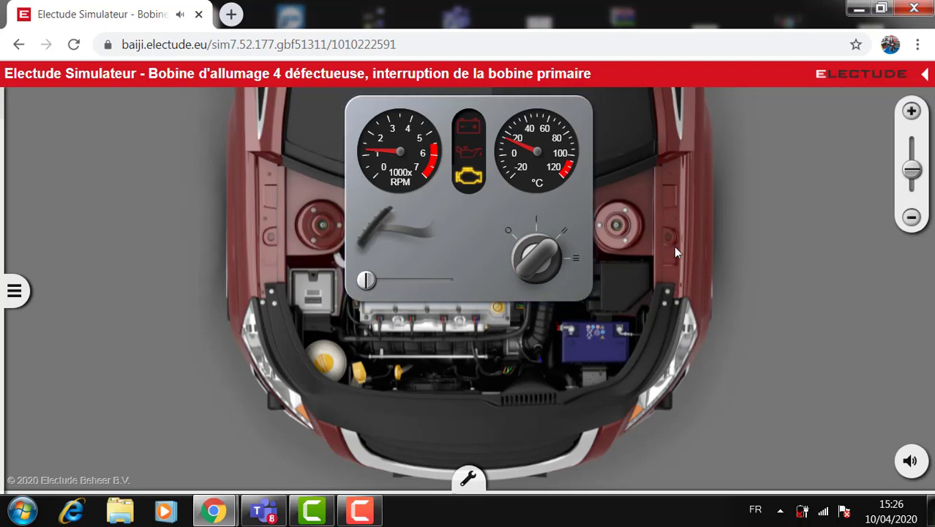
pyautogui.moveTo(515, 217); pyautogui.dragTo(870, 371)
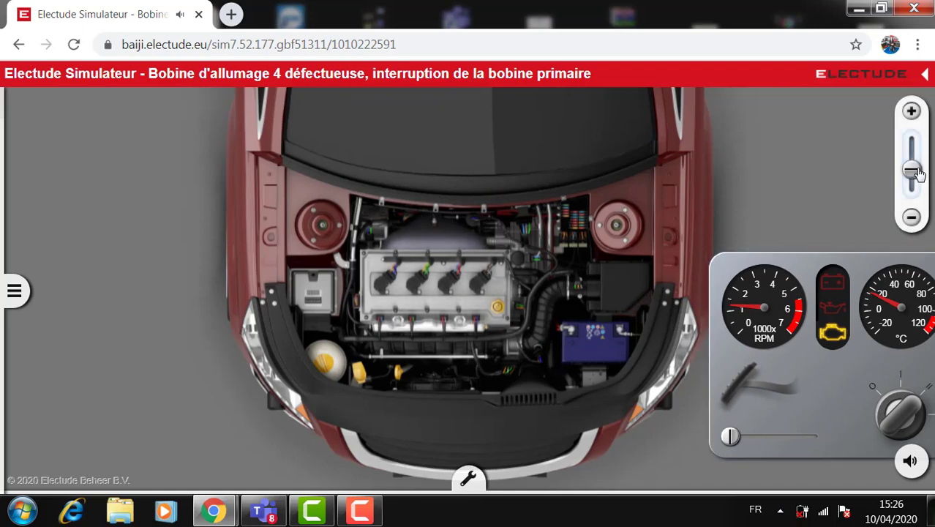
pyautogui.moveTo(917, 174); pyautogui.dragTo(918, 166)
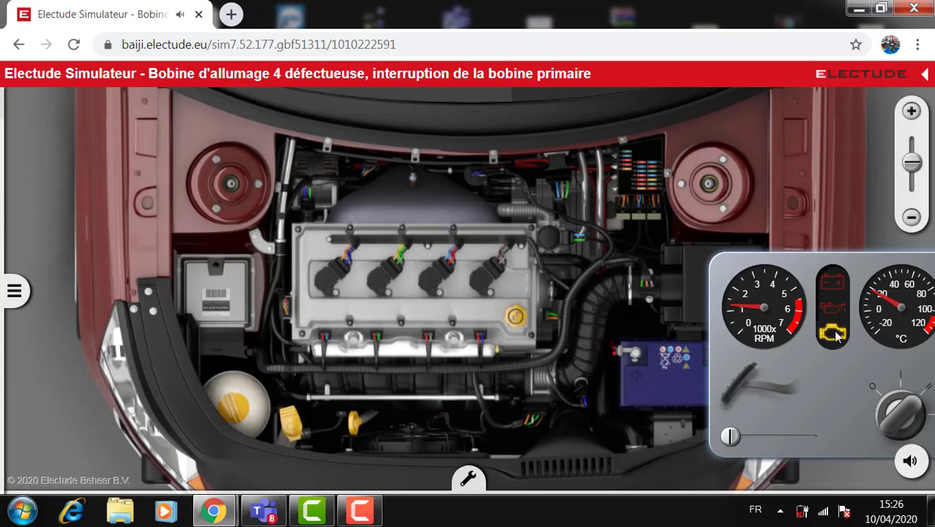
# Stop the engine, turn the ignition back on without starting, and identify the vehicle with the diagnostic system.
pyautogui.click(905, 411)
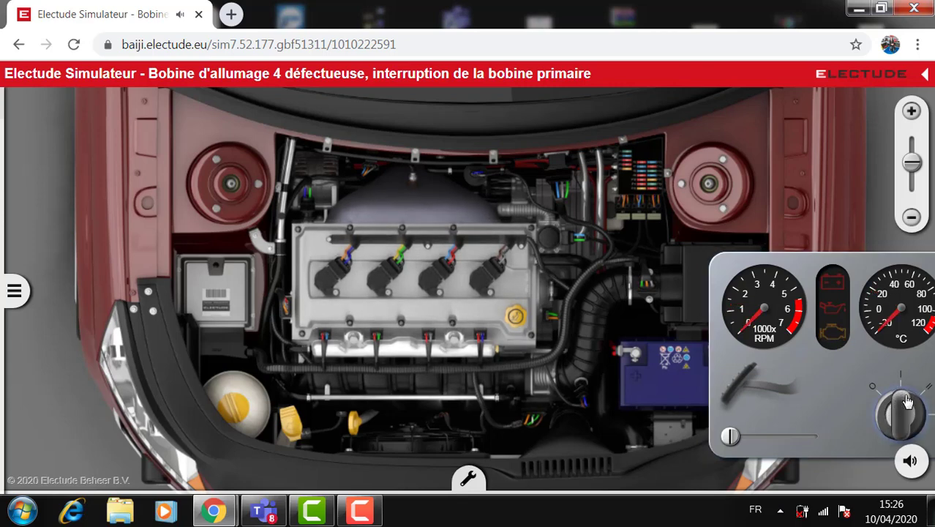
pyautogui.click(913, 408)
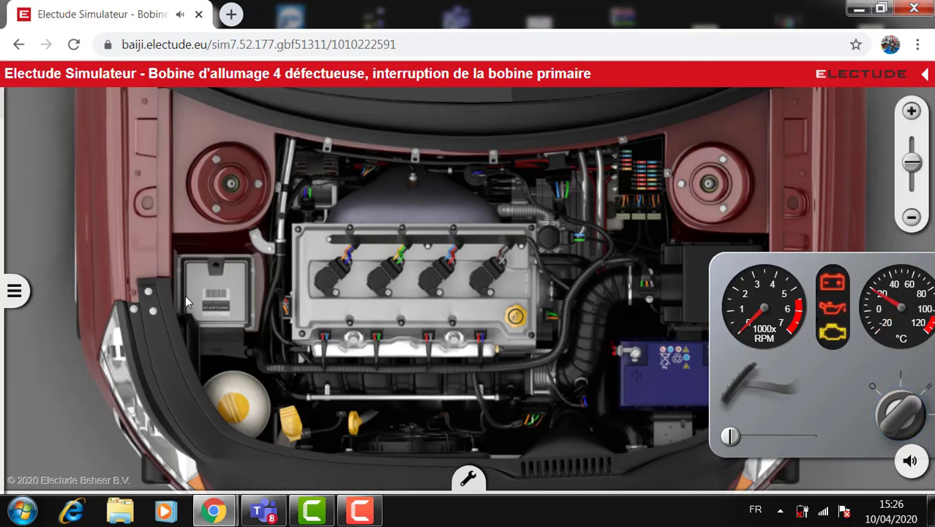
pyautogui.click(14, 291)
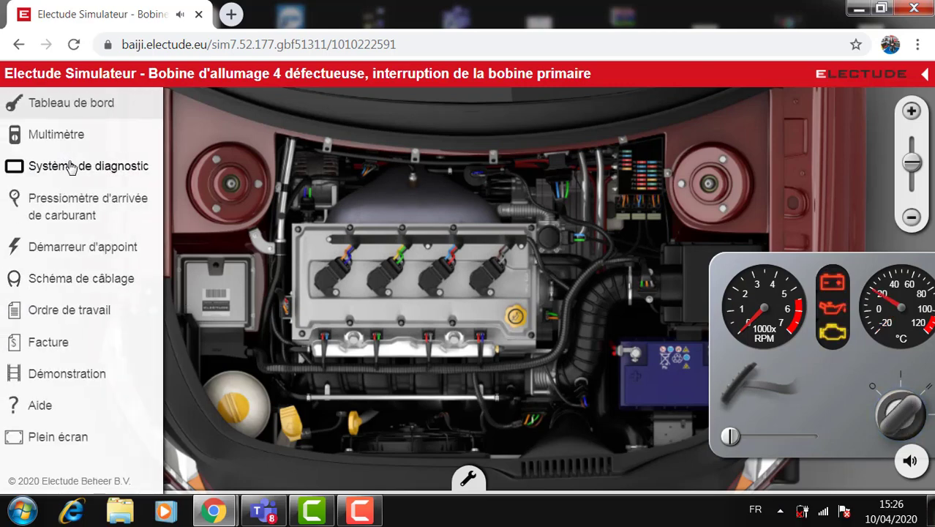
pyautogui.click(67, 165)
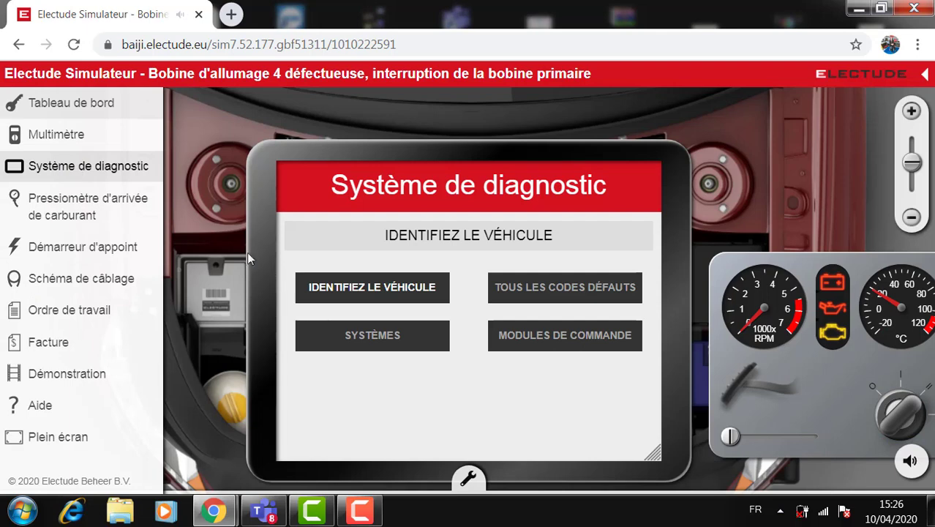
pyautogui.click(351, 287)
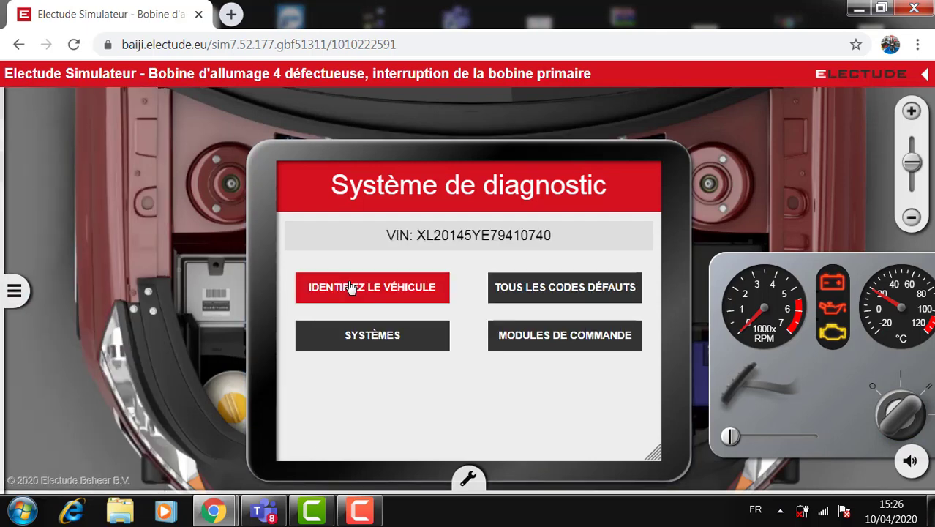
# Examine the complete list of fault codes for the ECM, PMH and Passerelle modules.
pyautogui.click(543, 292)
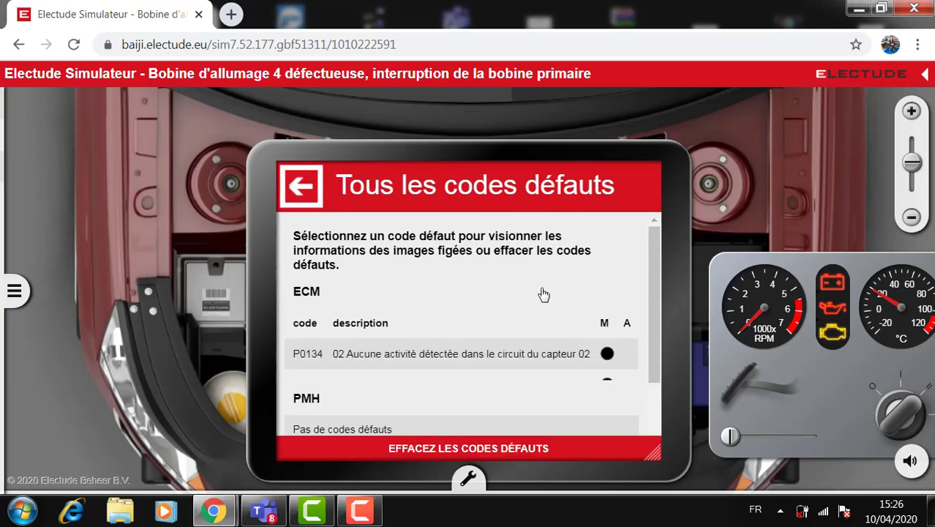
pyautogui.moveTo(653, 243); pyautogui.dragTo(663, 288)
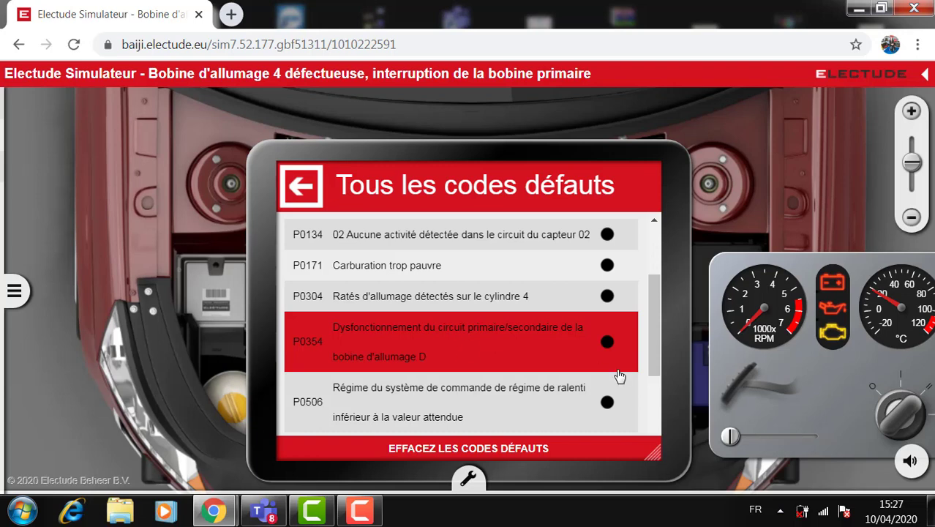
pyautogui.moveTo(654, 333); pyautogui.dragTo(658, 424)
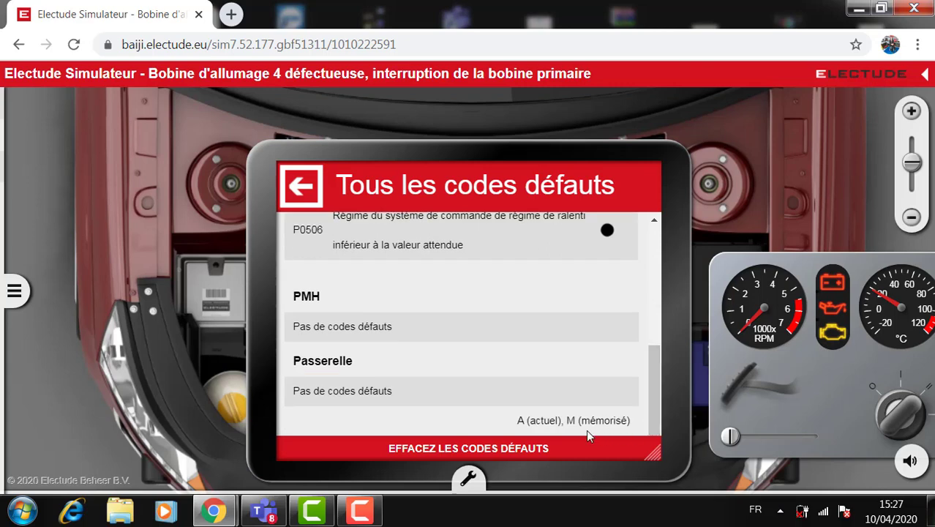
# Clear all fault codes and close the diagnostic system.
pyautogui.click(570, 458)
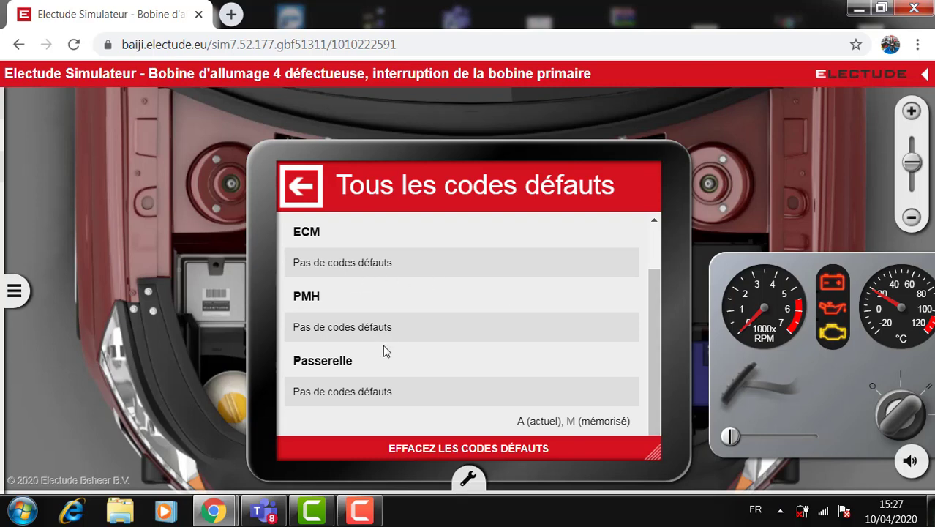
pyautogui.click(303, 185)
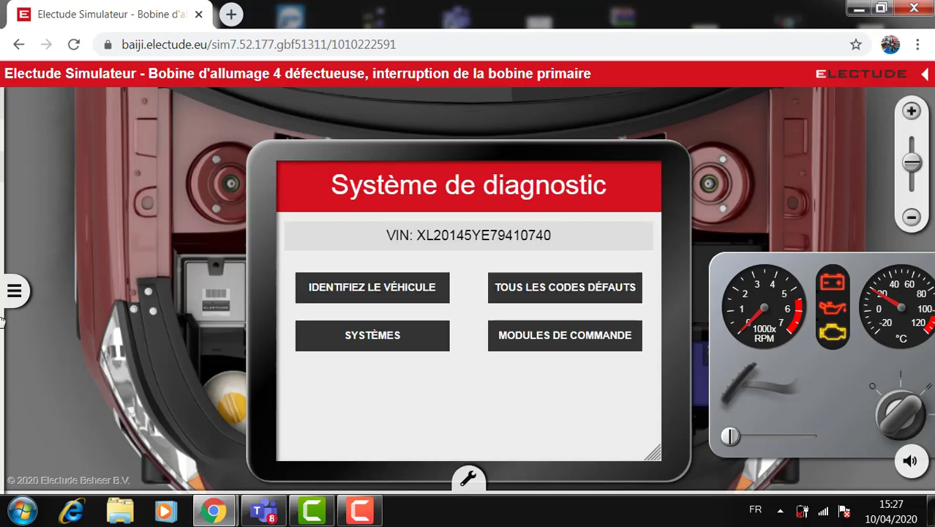
pyautogui.click(14, 291)
pyautogui.click(86, 168)
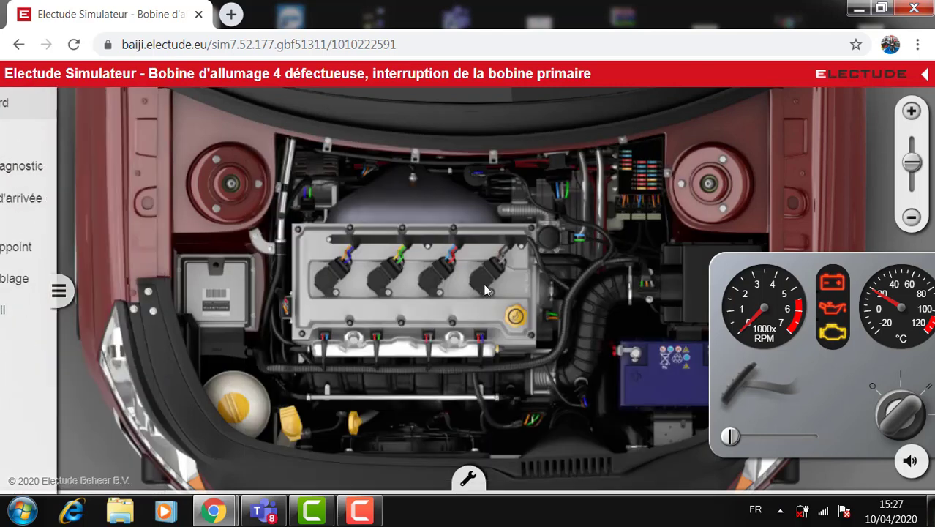
# Switch the ignition back and restart the engine to check the engine warning light.
pyautogui.click(911, 404)
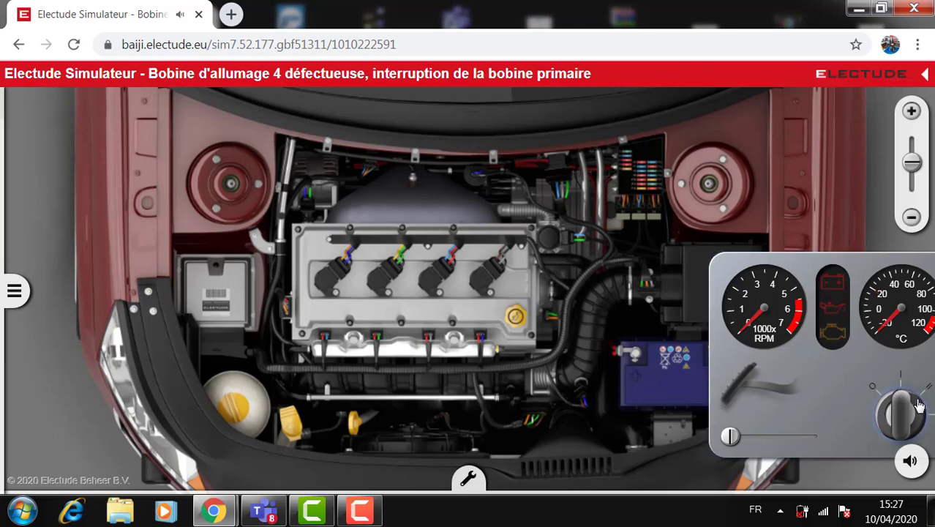
pyautogui.click(914, 406)
pyautogui.click(919, 416)
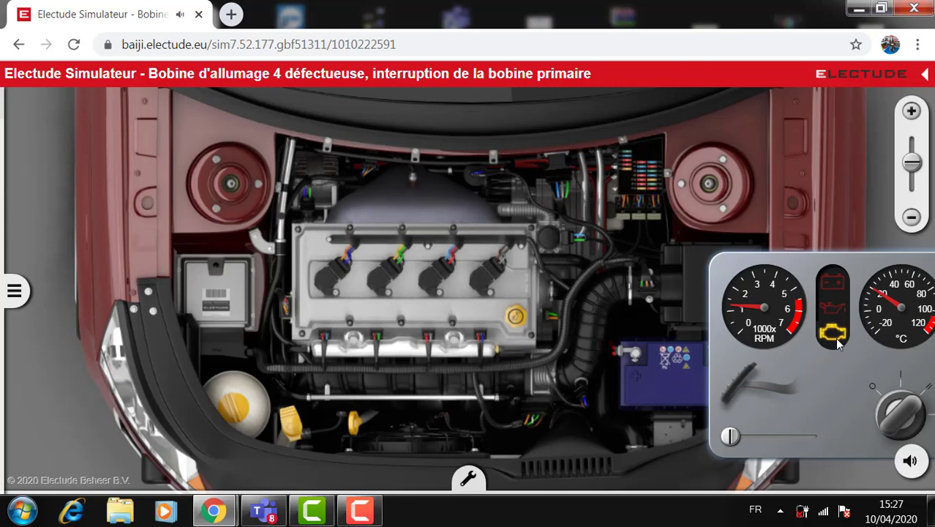
# Shut the engine down, return the key to the ignition-on position and identify the vehicle again in the diagnostic system.
pyautogui.click(905, 395)
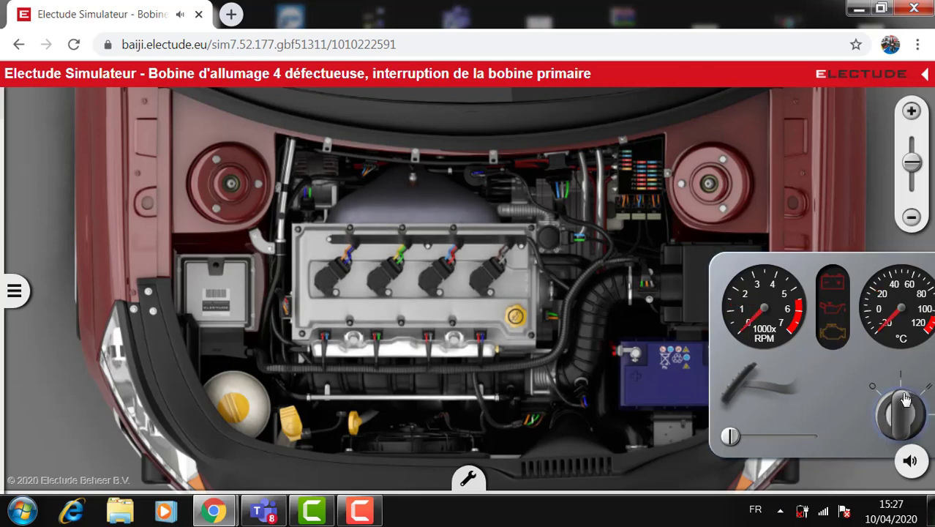
pyautogui.click(920, 405)
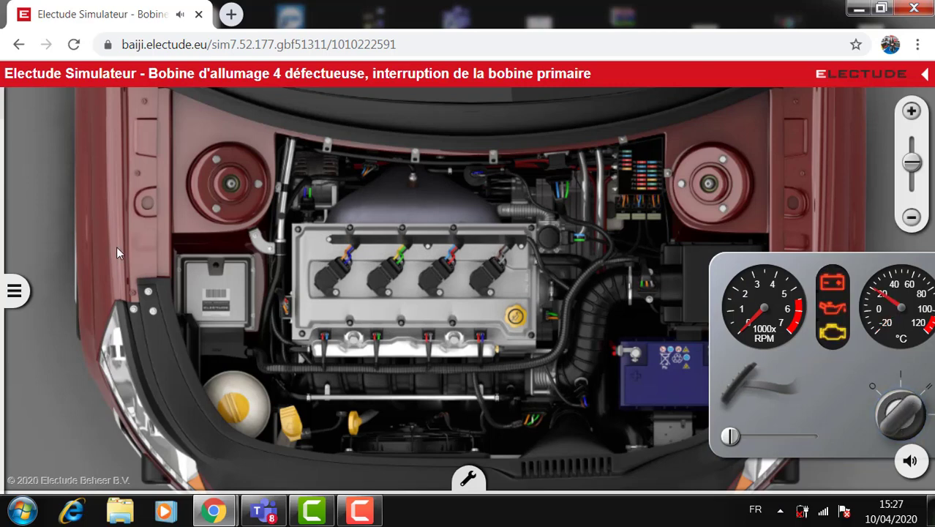
pyautogui.click(14, 291)
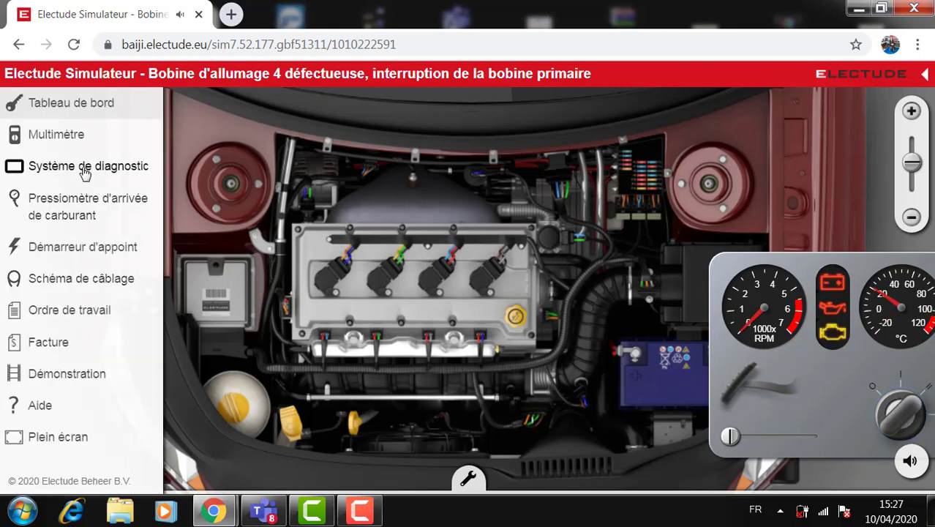
pyautogui.click(84, 168)
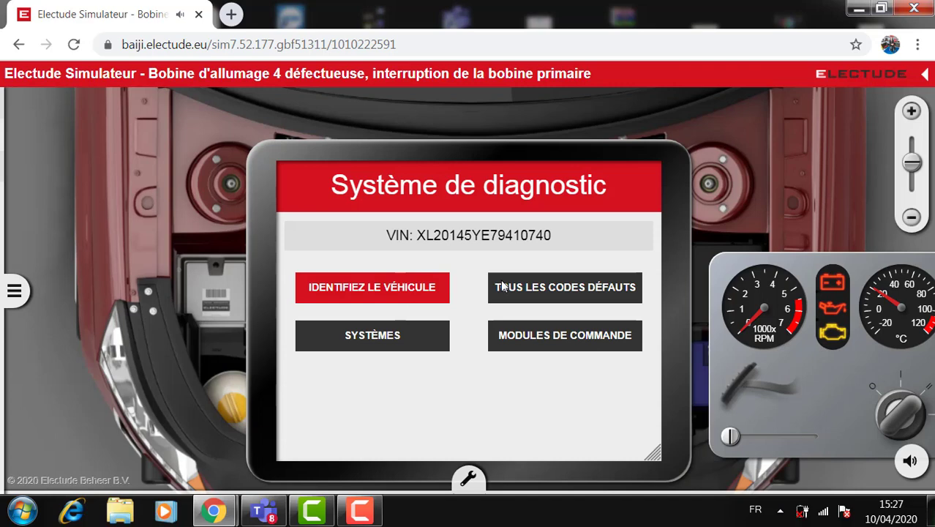
pyautogui.click(407, 290)
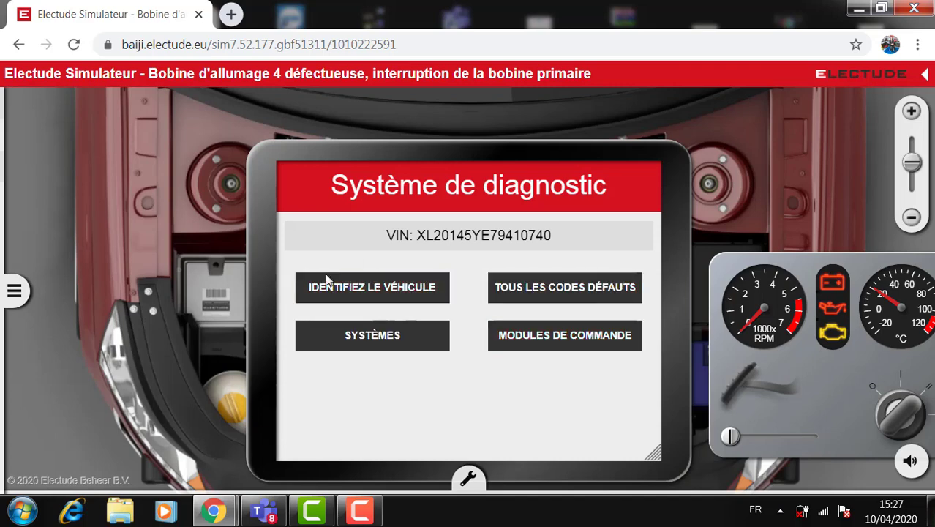
# Examine the ECM entries in the complete fault code list, then close the diagnostic system.
pyautogui.click(538, 292)
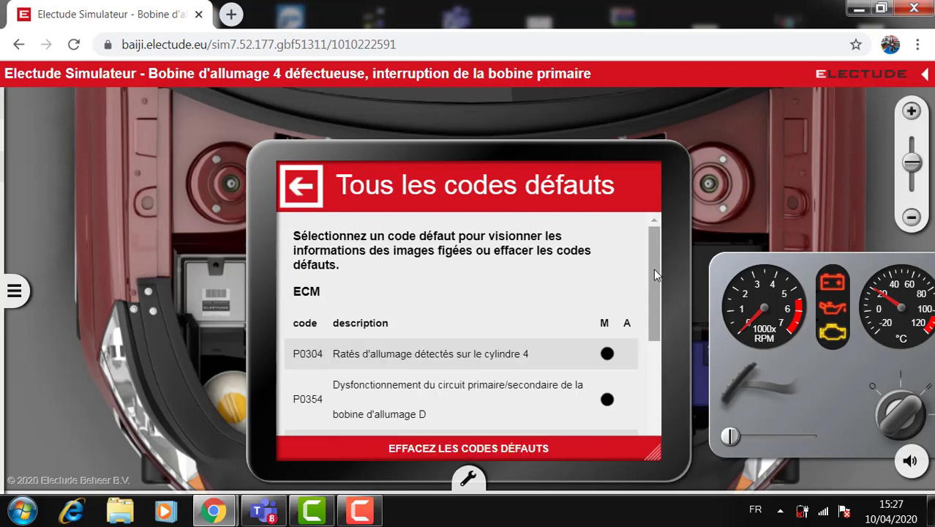
pyautogui.moveTo(653, 268); pyautogui.dragTo(654, 317)
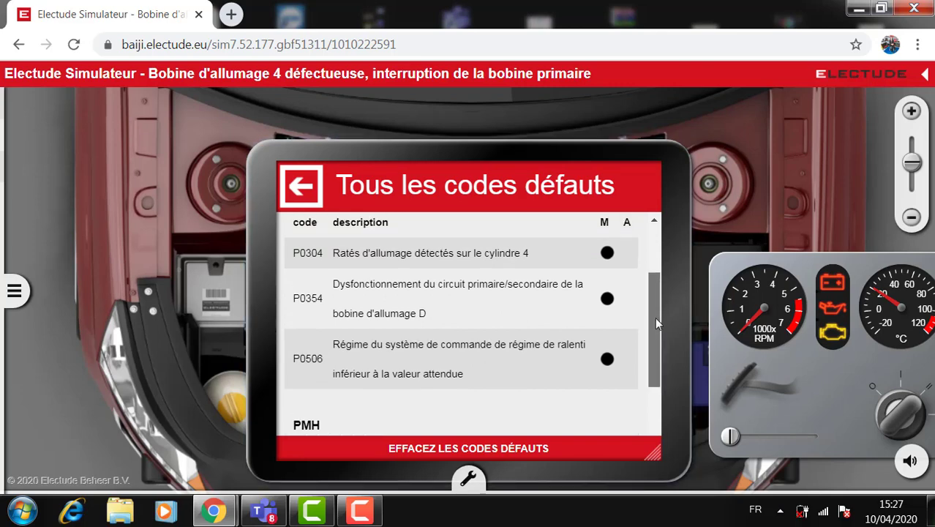
pyautogui.click(14, 290)
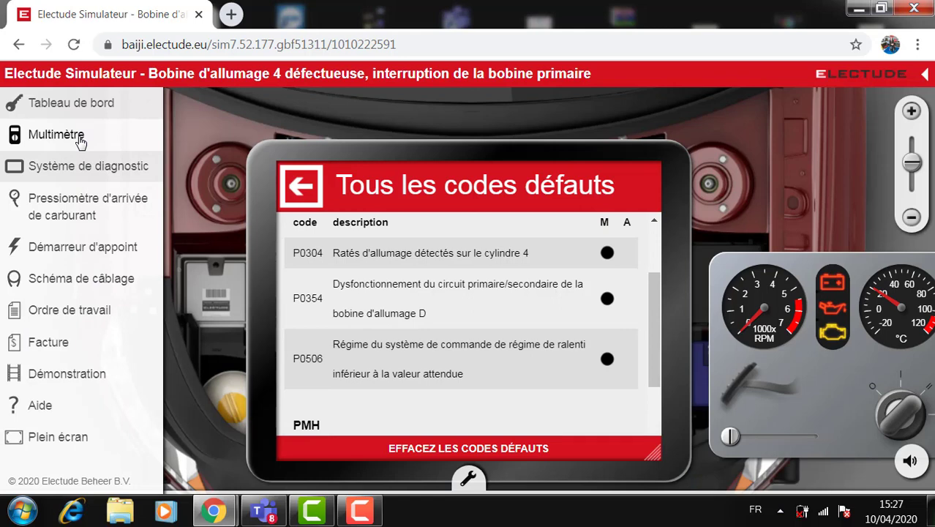
pyautogui.click(81, 168)
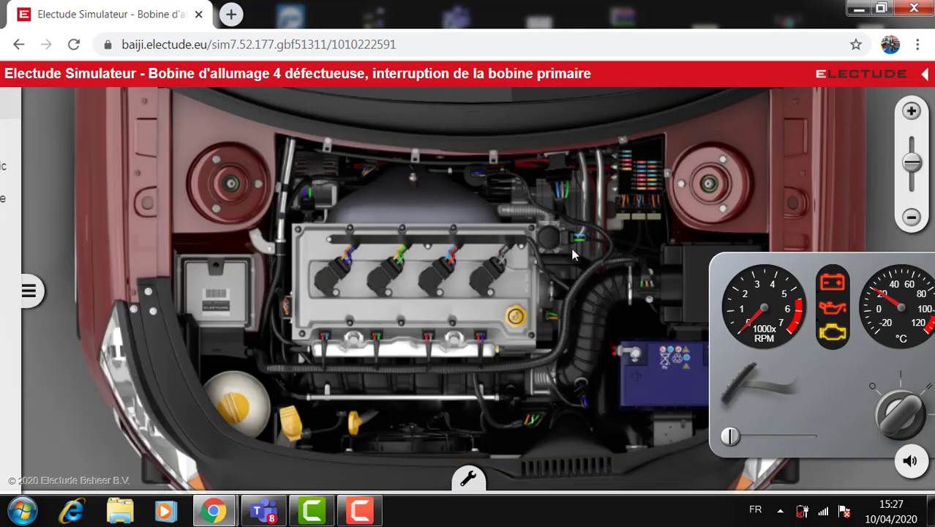
# Move the dashboard clear of the battery and examine ignition coil 4 in an enlarged wiring diagram.
pyautogui.moveTo(863, 259); pyautogui.dragTo(779, 144)
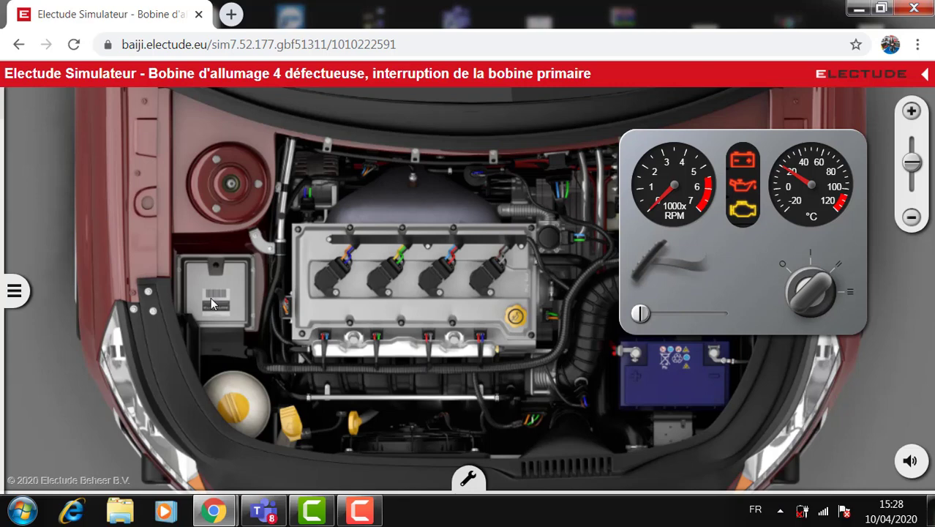
pyautogui.click(23, 292)
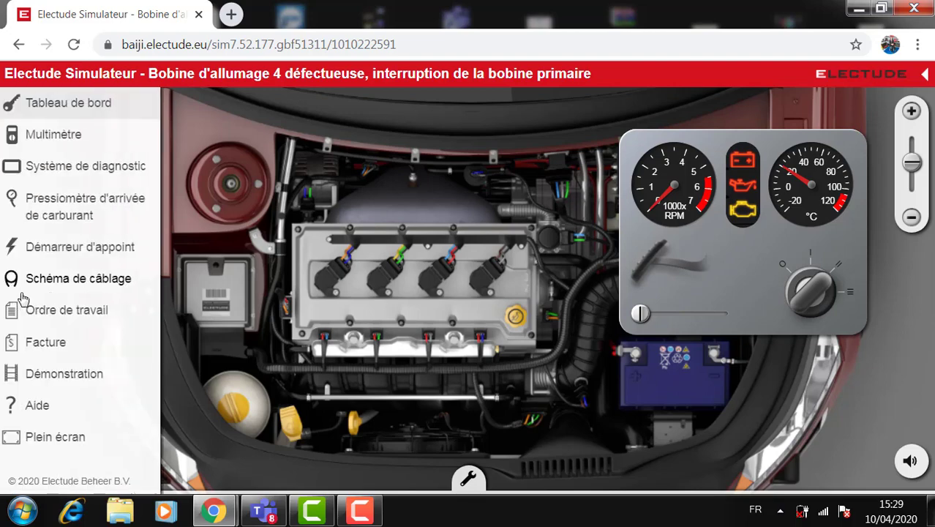
pyautogui.click(60, 279)
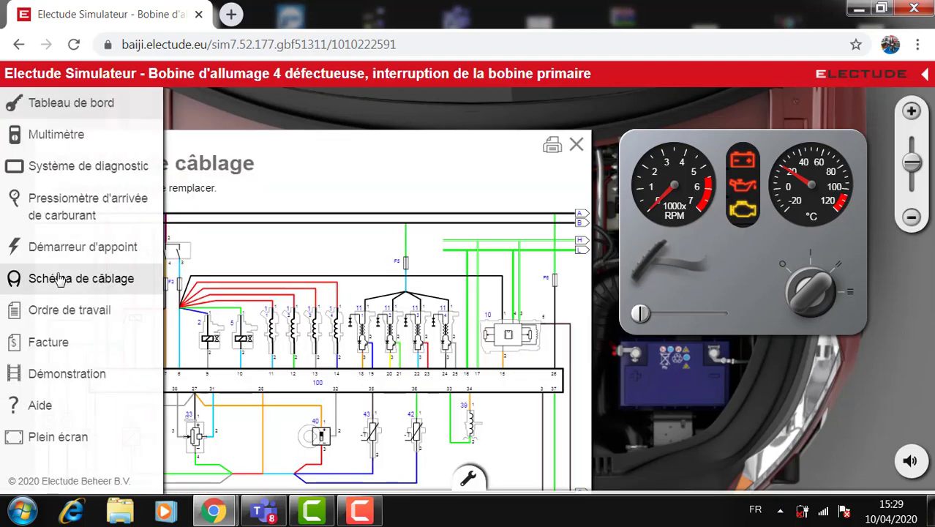
pyautogui.scroll(-1, 293, 142)
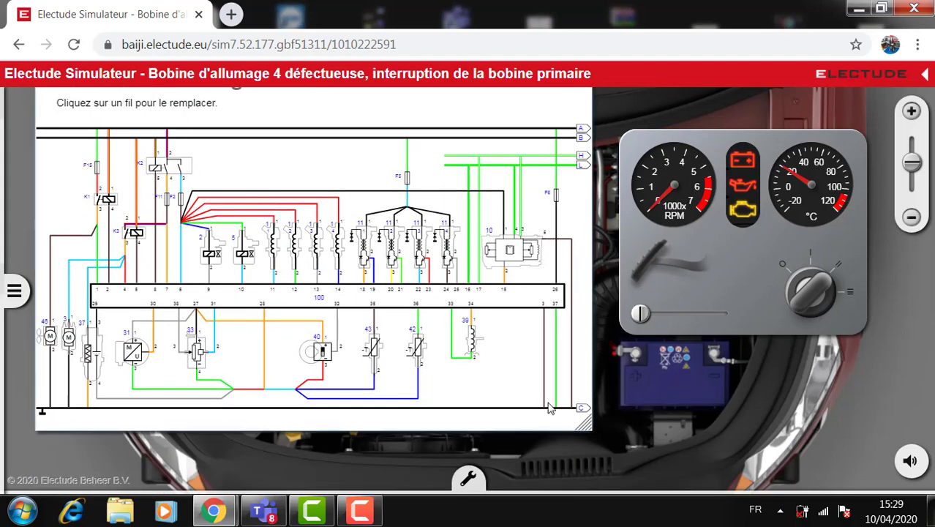
pyautogui.moveTo(584, 424); pyautogui.dragTo(735, 489)
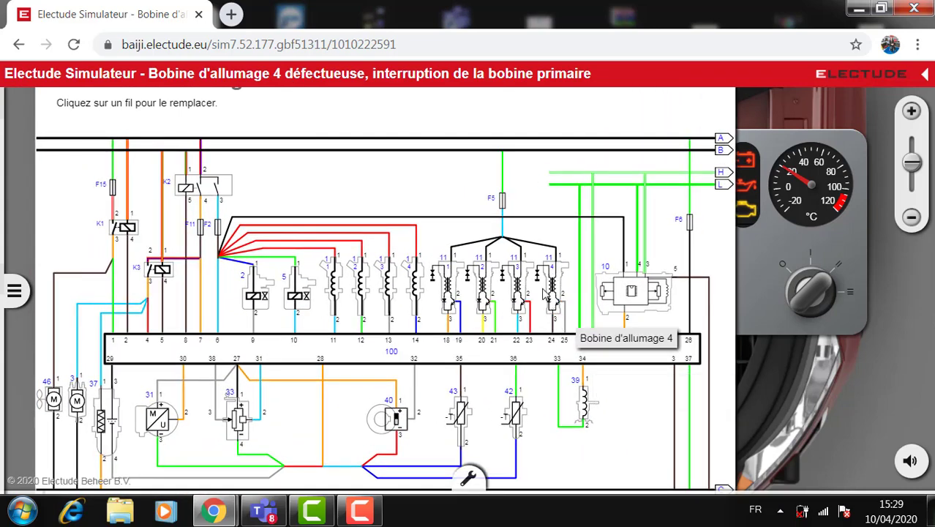
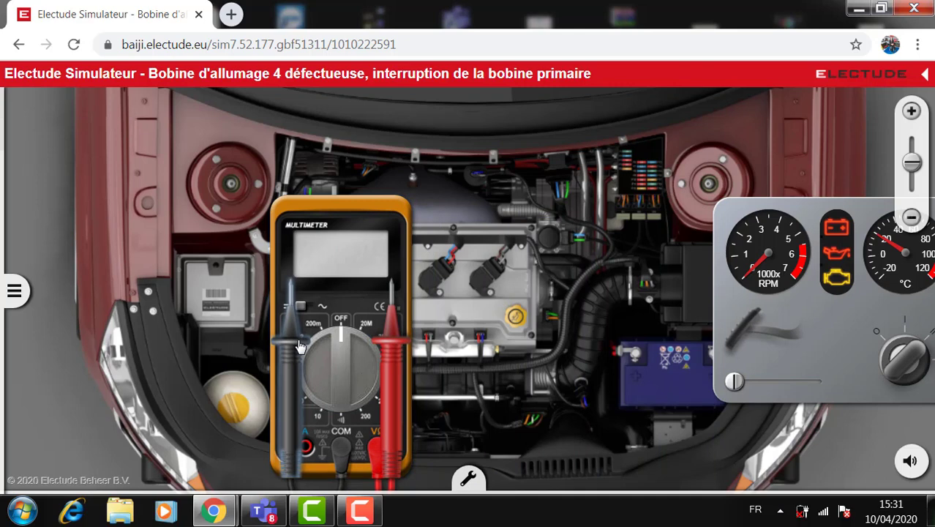
# Measure the voltage at ignition coil 4's connector against the battery's negative terminal, using the multimeter's 20 V range.
pyautogui.moveTo(297, 347); pyautogui.dragTo(711, 355)
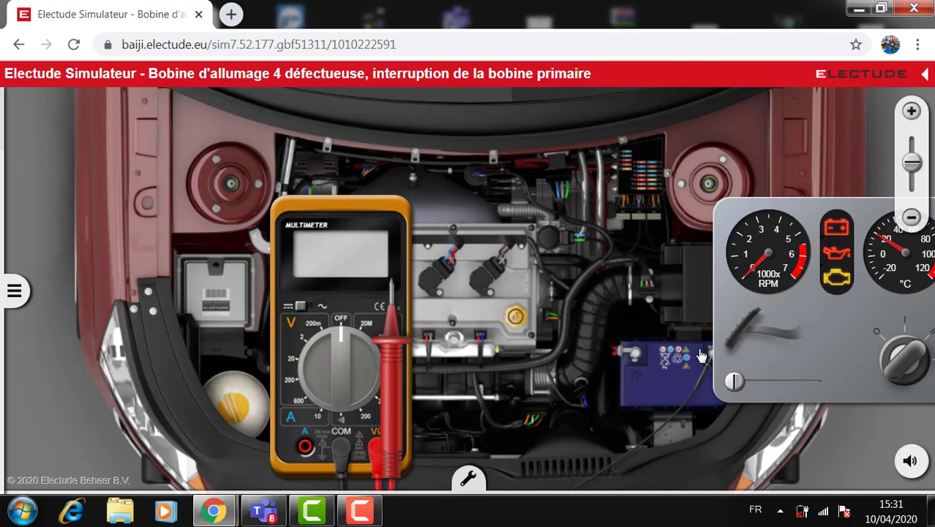
pyautogui.moveTo(391, 327); pyautogui.dragTo(501, 266)
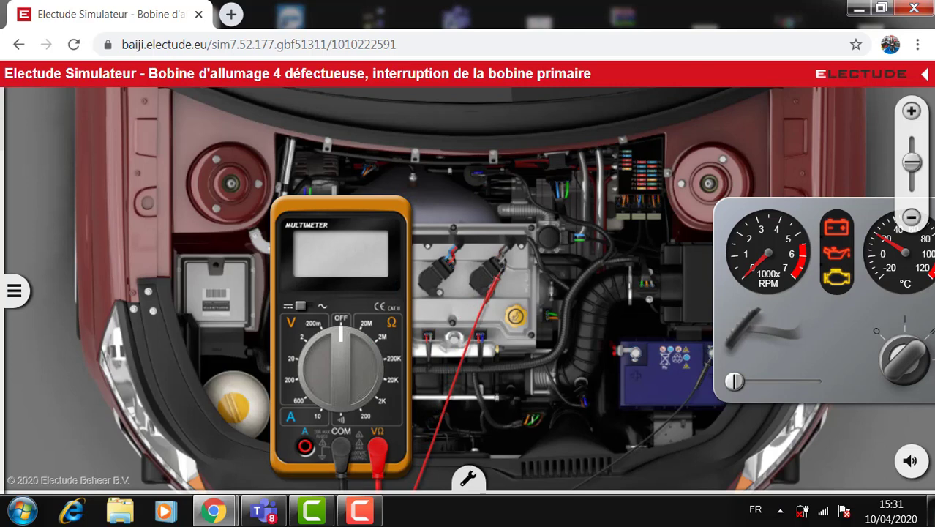
pyautogui.click(304, 365)
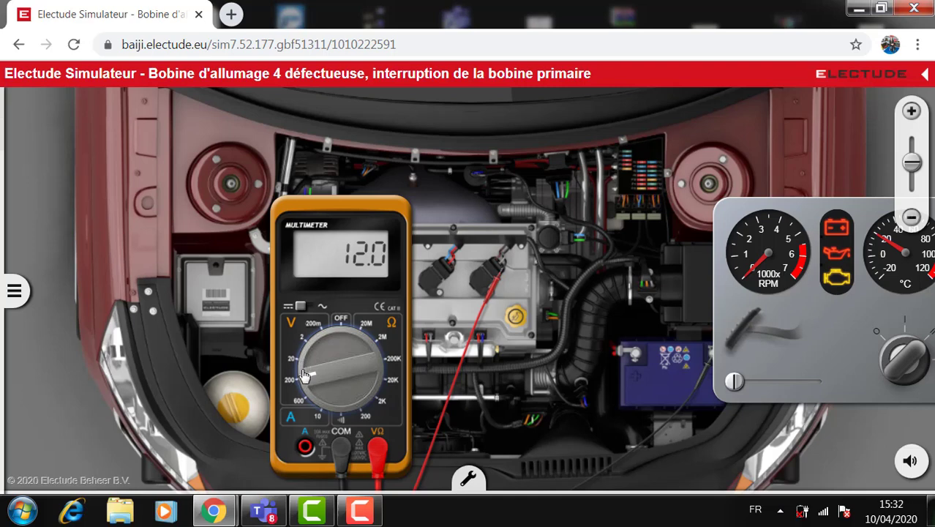
pyautogui.click(303, 361)
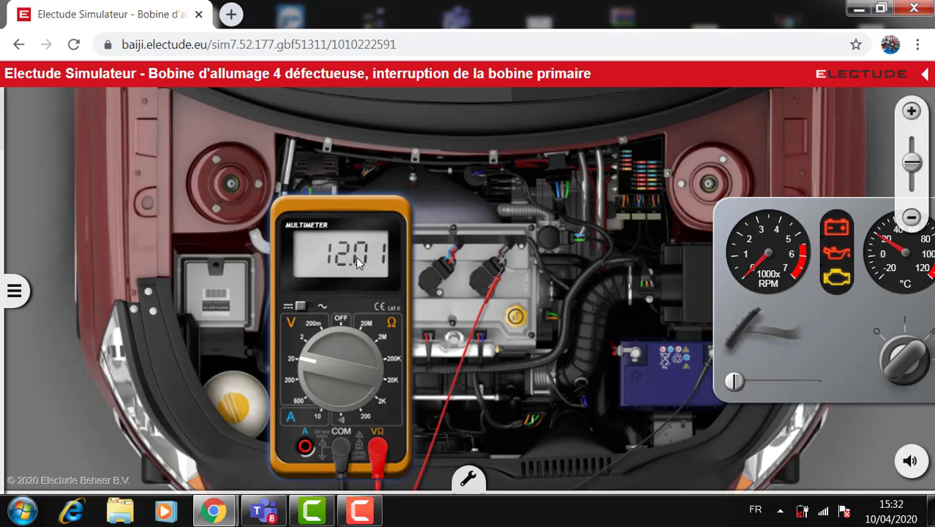
# Compare the coil 4 supply voltage with the ignition off, on and the engine running, finishing with the ignition on.
pyautogui.click(907, 345)
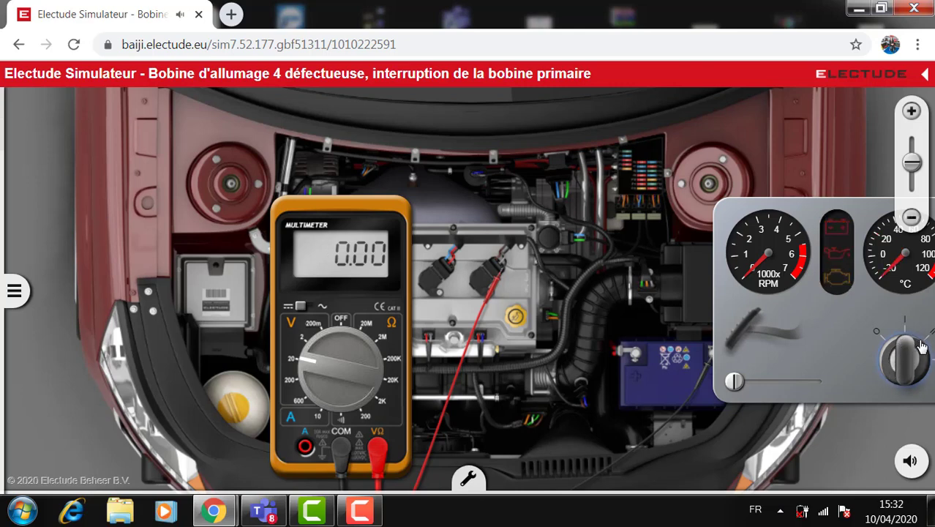
pyautogui.click(918, 348)
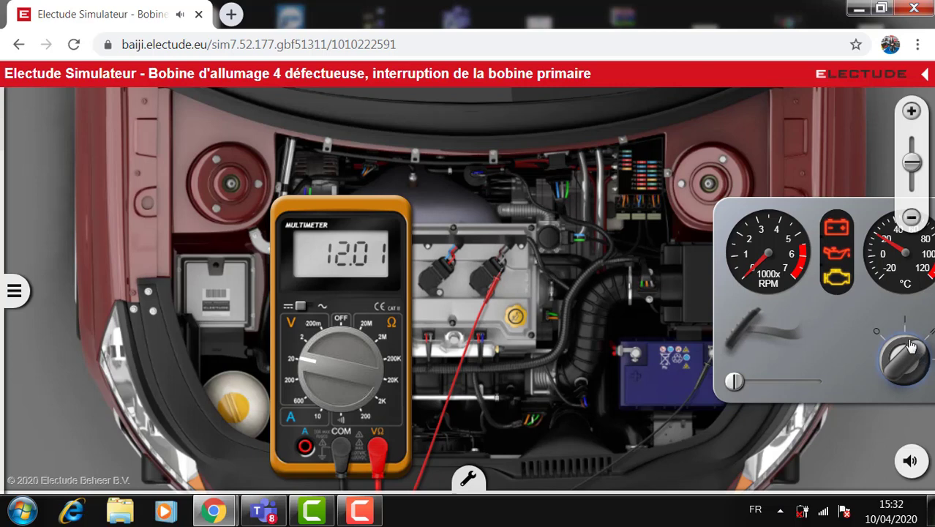
pyautogui.click(906, 345)
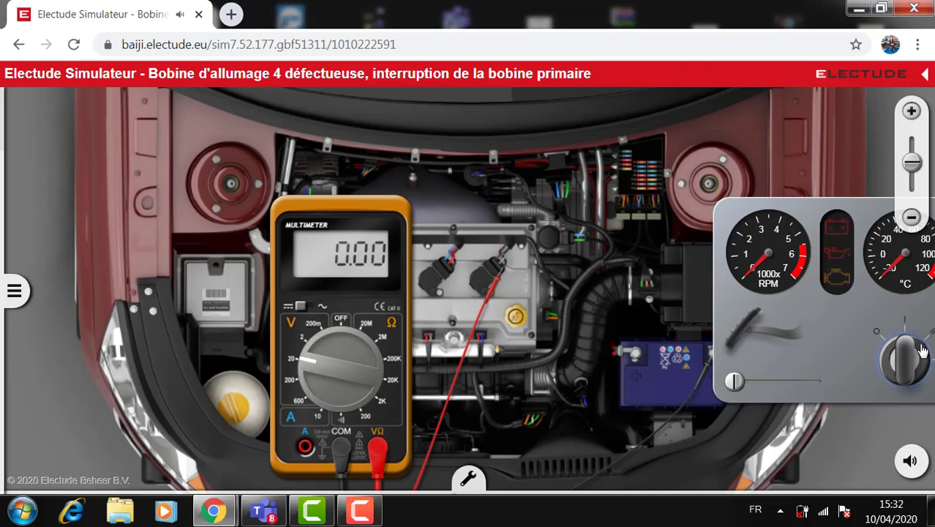
pyautogui.click(920, 349)
pyautogui.click(925, 361)
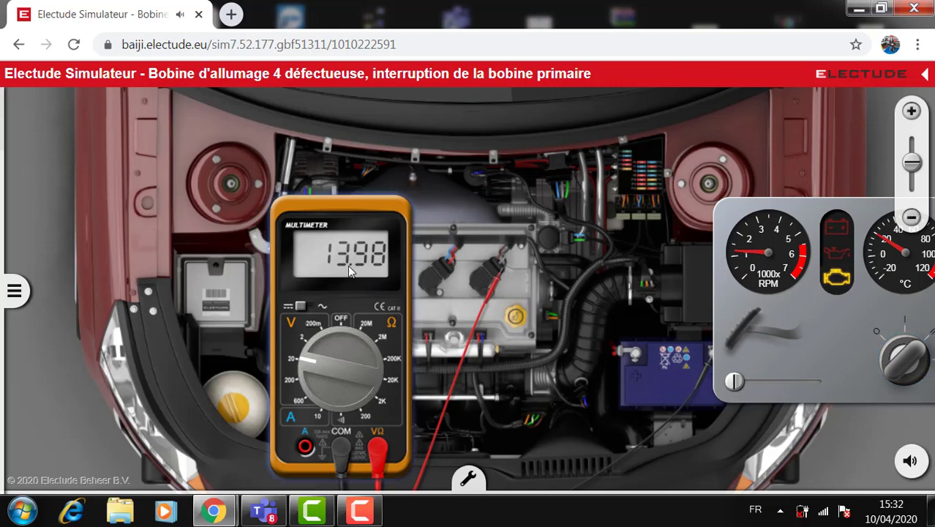
pyautogui.click(907, 343)
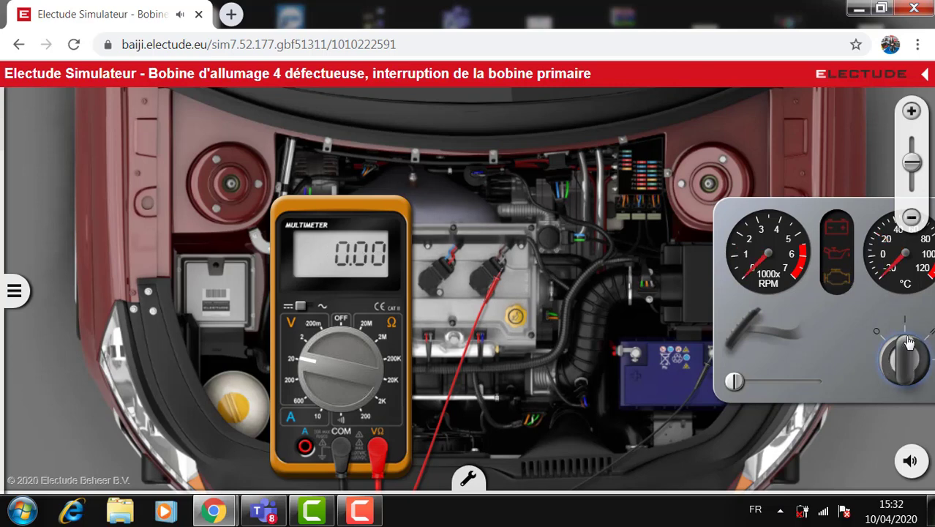
pyautogui.click(923, 352)
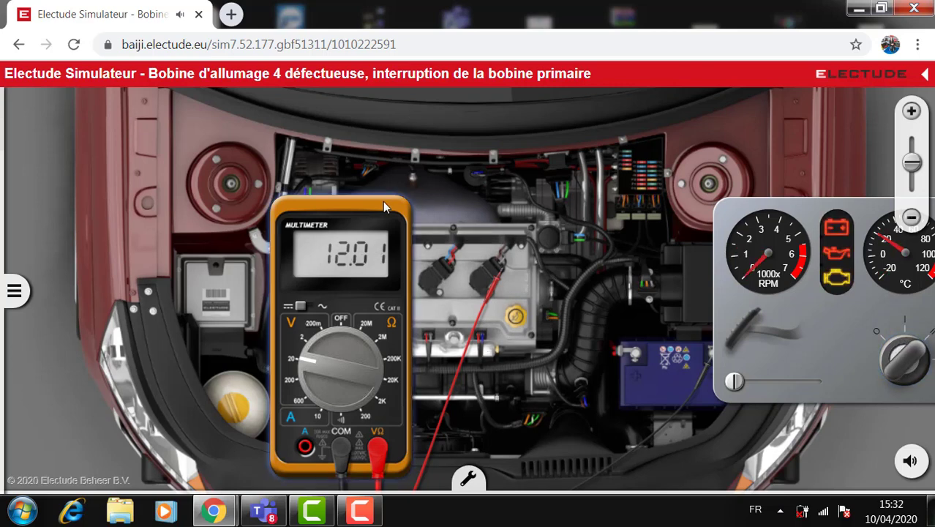
# Consult the wiring of ignition coil 4 in the wiring diagram again, then close the diagram.
pyautogui.moveTo(388, 185); pyautogui.dragTo(392, 158)
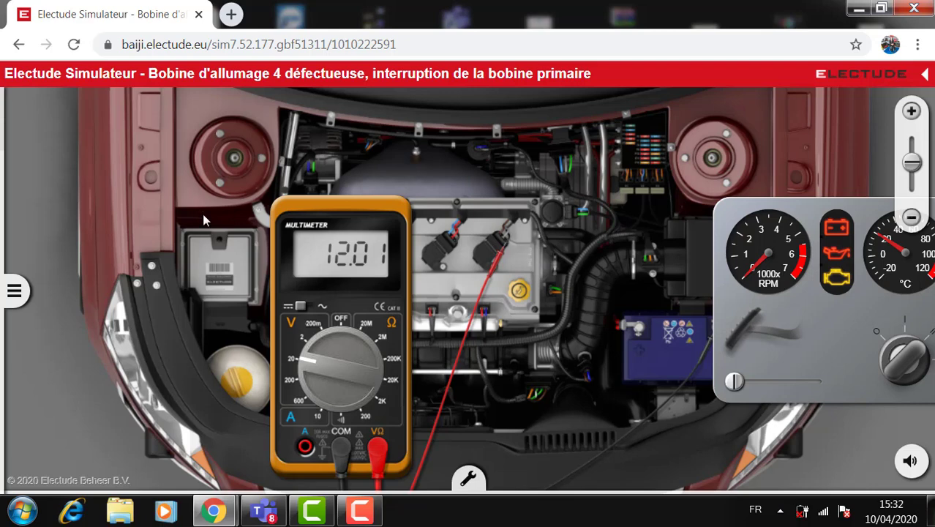
pyautogui.click(14, 291)
pyautogui.click(63, 278)
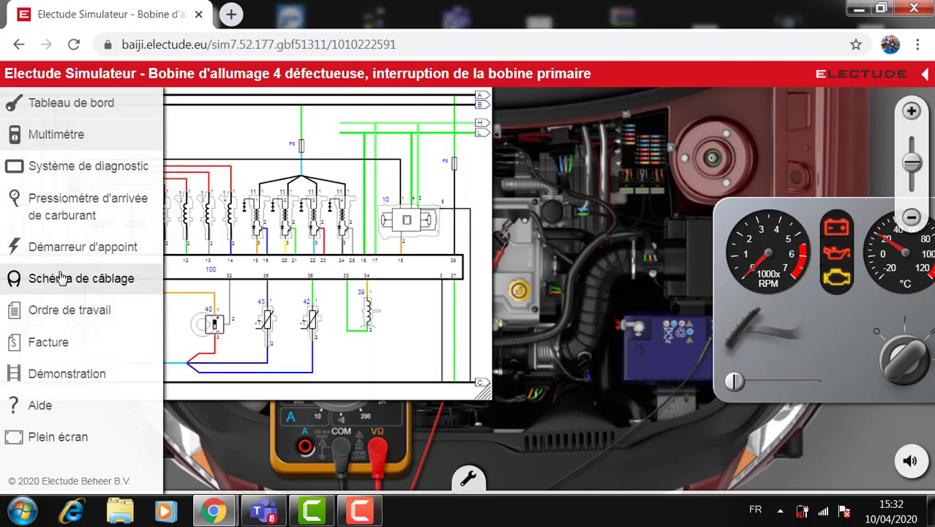
pyautogui.click(484, 394)
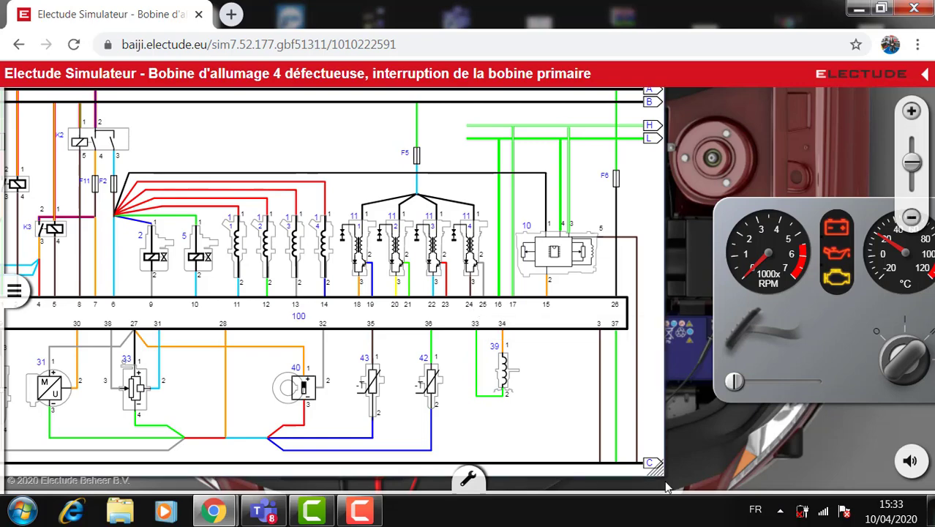
pyautogui.moveTo(492, 337); pyautogui.dragTo(366, 303)
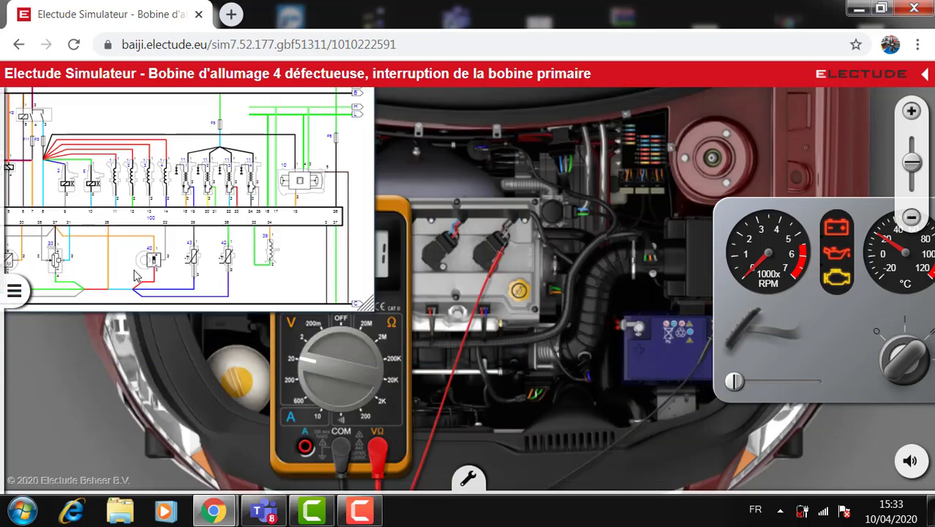
pyautogui.click(25, 291)
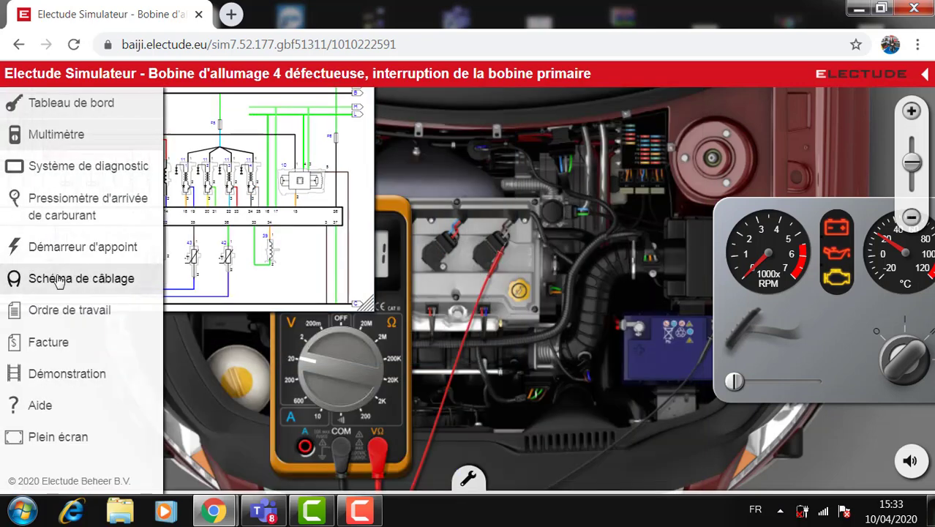
pyautogui.click(46, 277)
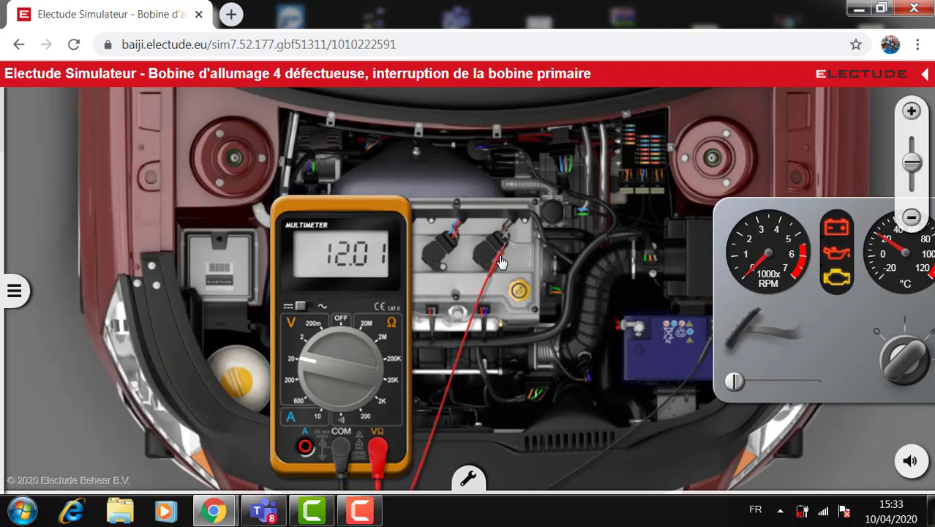
# Check continuity between another pin of coil 4's connector and the battery's negative terminal, reattaching the black probe to repeat the test.
pyautogui.moveTo(501, 262); pyautogui.dragTo(498, 230)
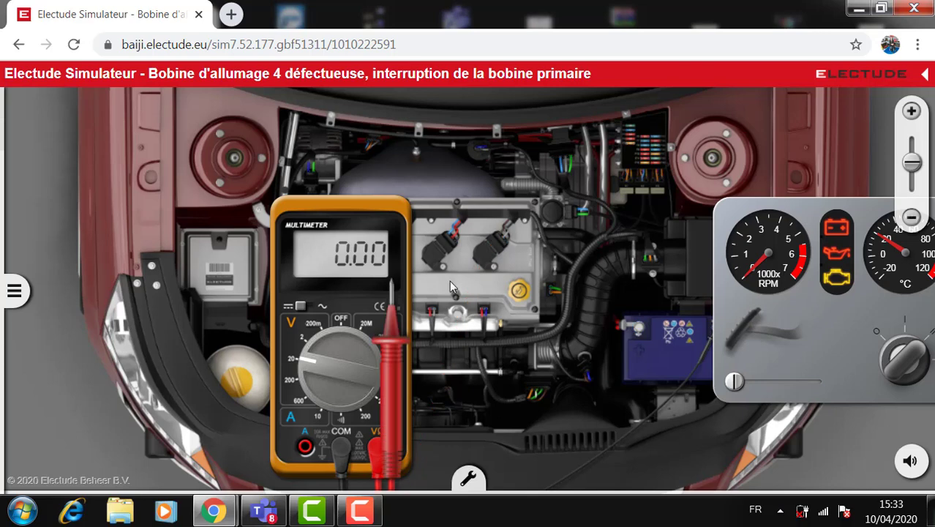
pyautogui.moveTo(391, 328); pyautogui.dragTo(500, 234)
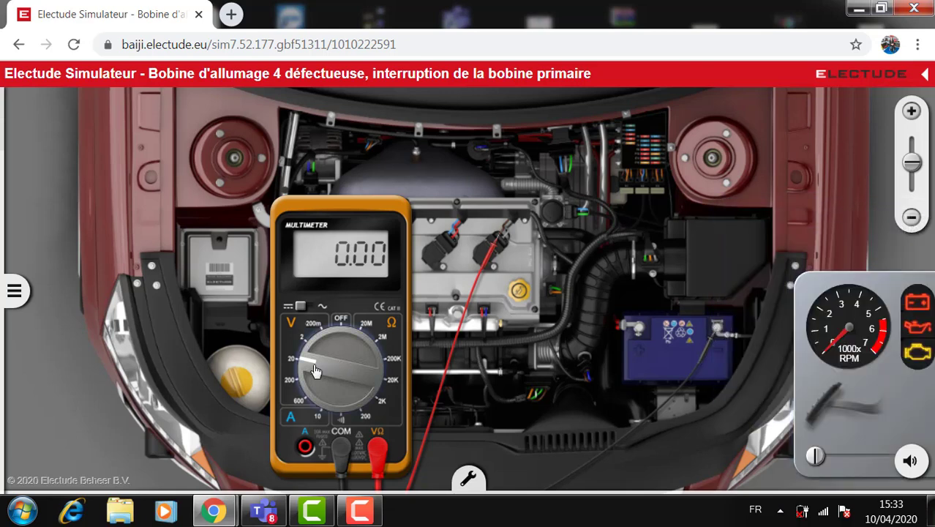
pyautogui.moveTo(313, 371); pyautogui.dragTo(346, 406)
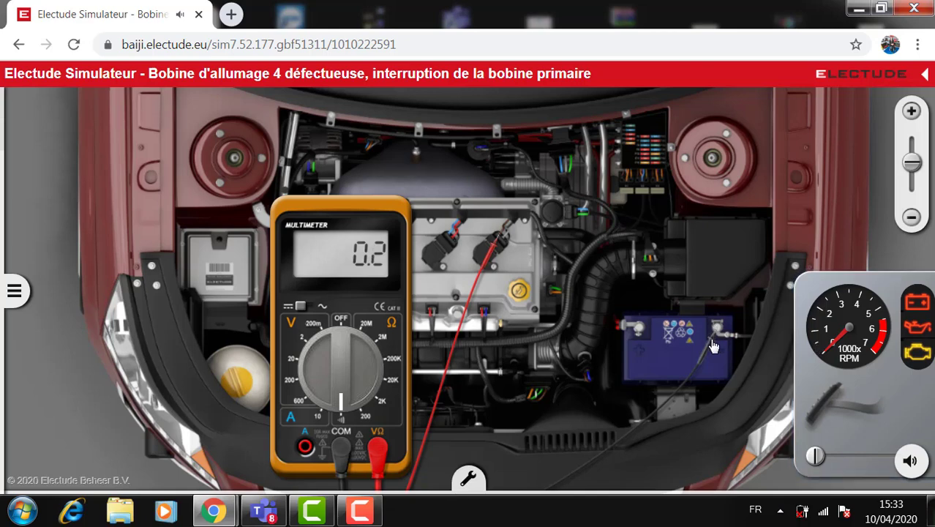
pyautogui.click(713, 346)
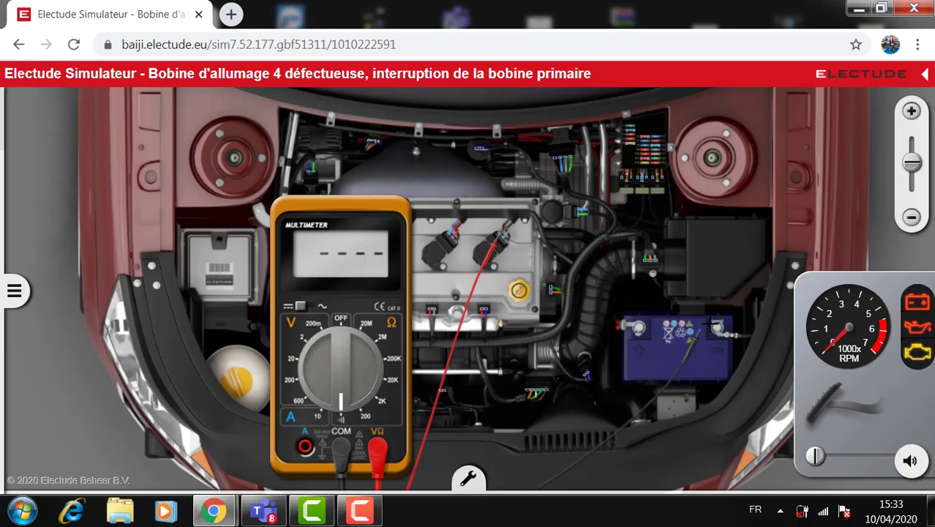
pyautogui.click(715, 328)
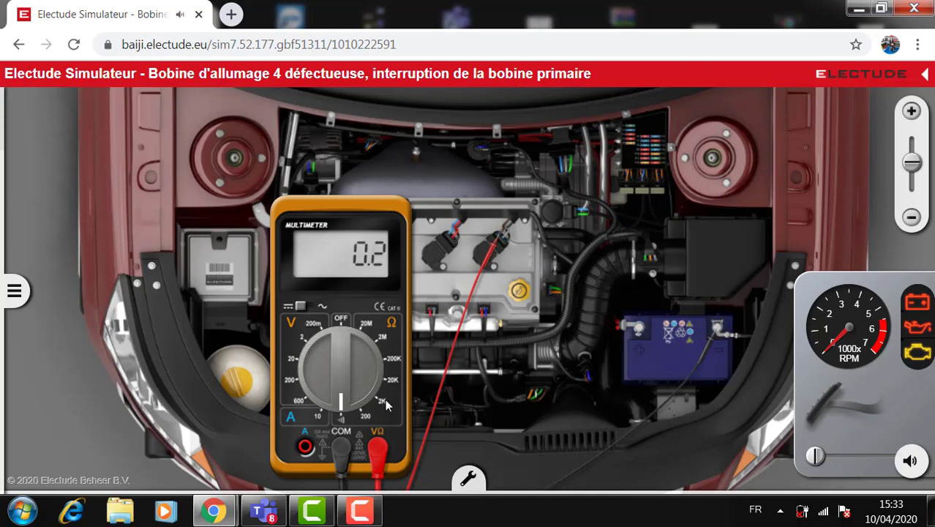
# Remove both multimeter probes from the battery and coil 4, and move the multimeter clear of the four ignition coils.
pyautogui.click(706, 353)
pyautogui.moveTo(471, 270); pyautogui.dragTo(479, 282)
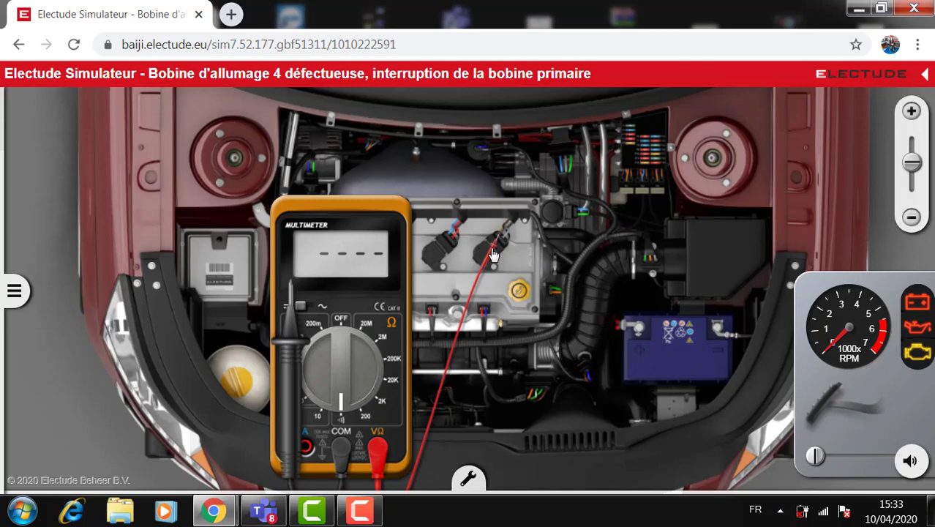
pyautogui.moveTo(495, 240); pyautogui.dragTo(378, 393)
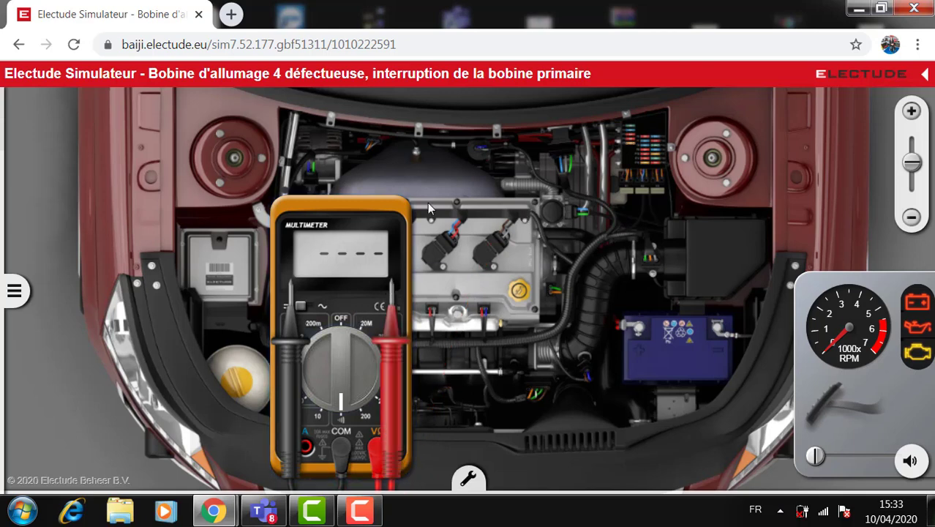
pyautogui.moveTo(376, 206); pyautogui.dragTo(757, 160)
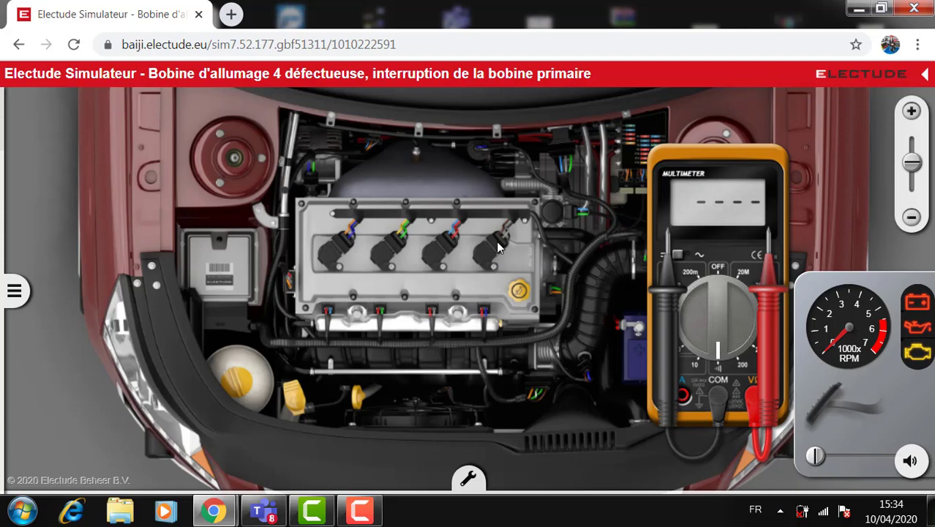
pyautogui.moveTo(499, 242); pyautogui.dragTo(505, 224)
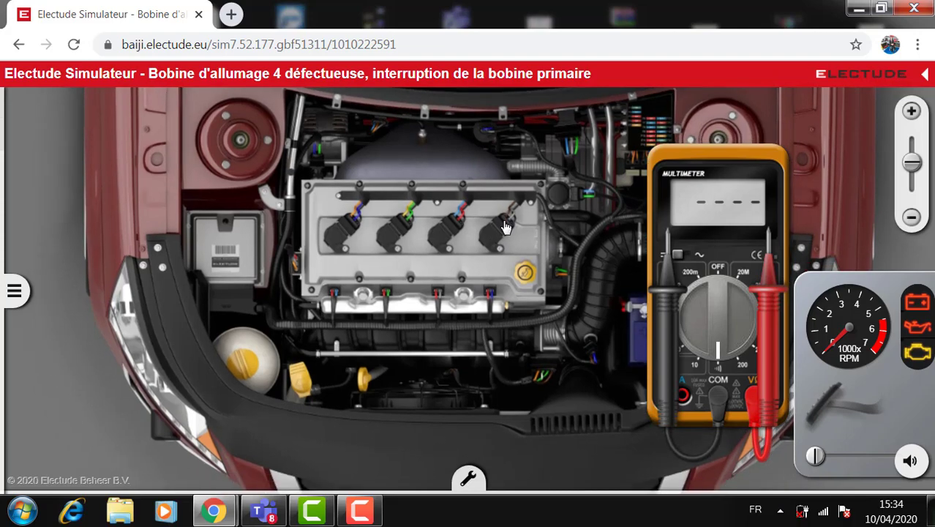
# Replace the defective ignition coil 4 with a new one and reconnect its connector.
pyautogui.scroll(2, 504, 227)
pyautogui.click(504, 227)
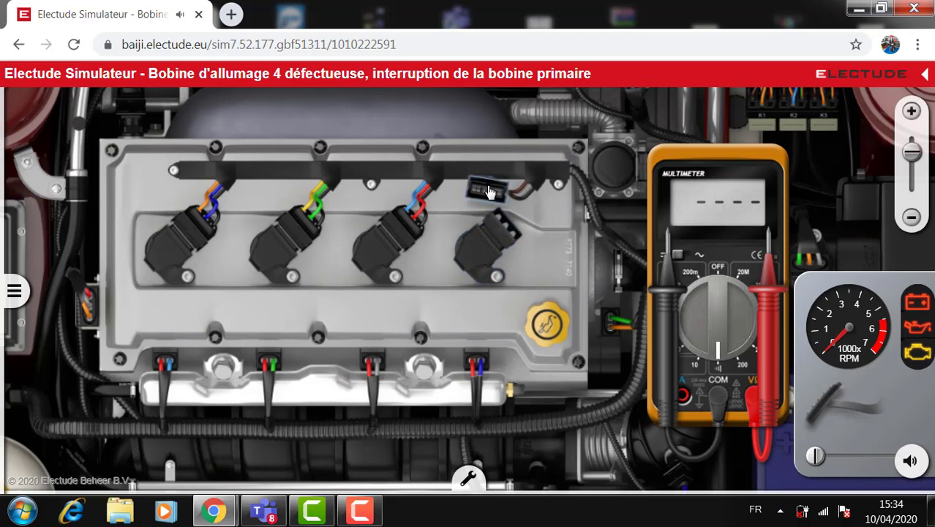
pyautogui.click(494, 194)
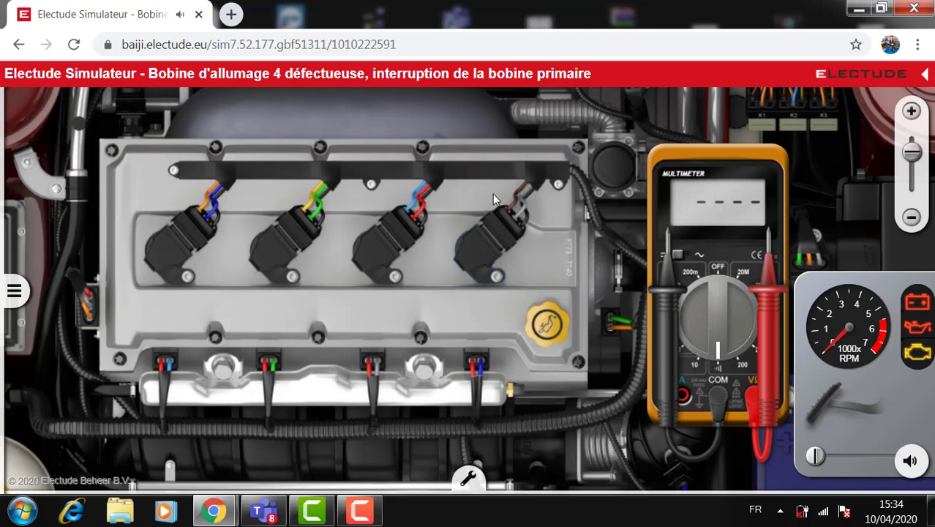
pyautogui.click(497, 217)
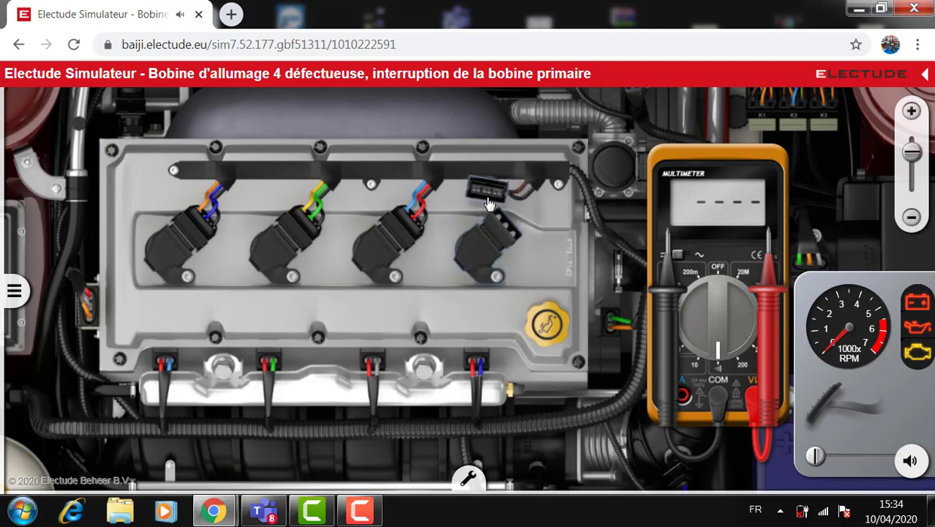
pyautogui.moveTo(487, 249); pyautogui.dragTo(471, 453)
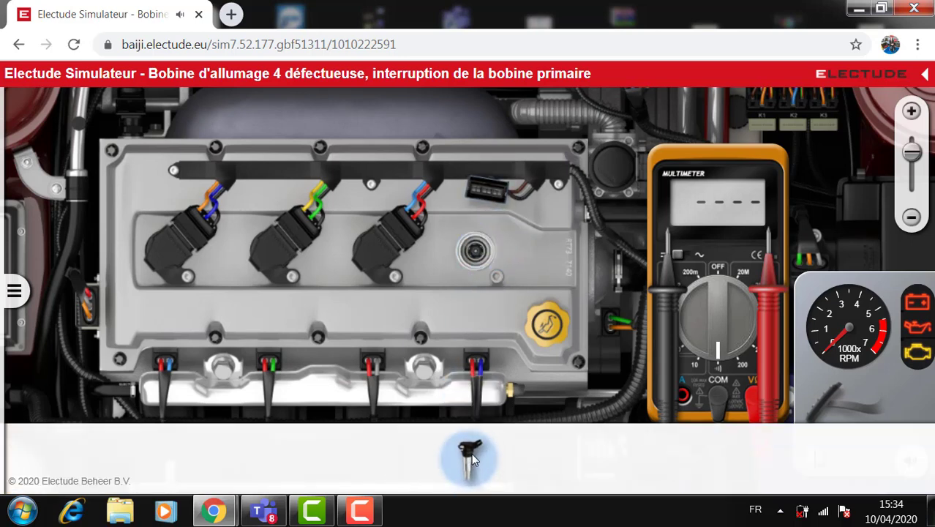
pyautogui.click(471, 453)
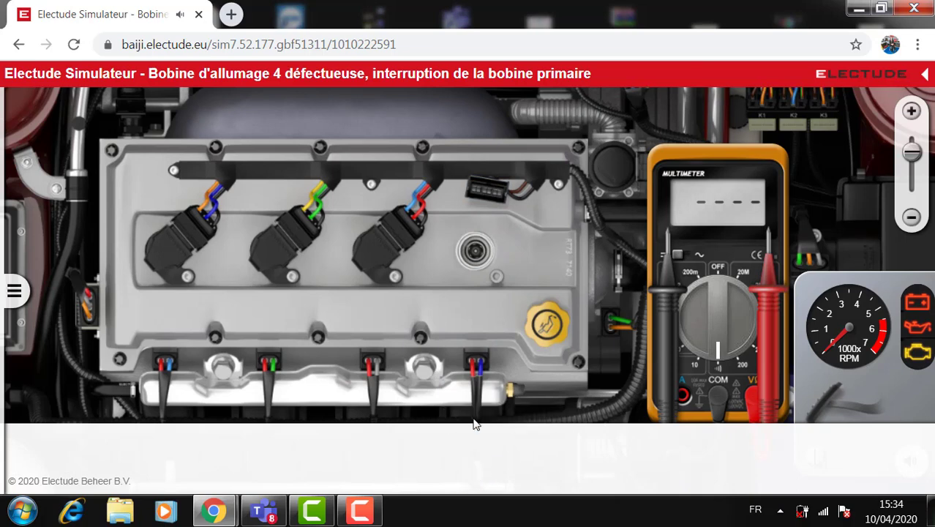
pyautogui.moveTo(468, 455); pyautogui.dragTo(486, 250)
pyautogui.click(495, 194)
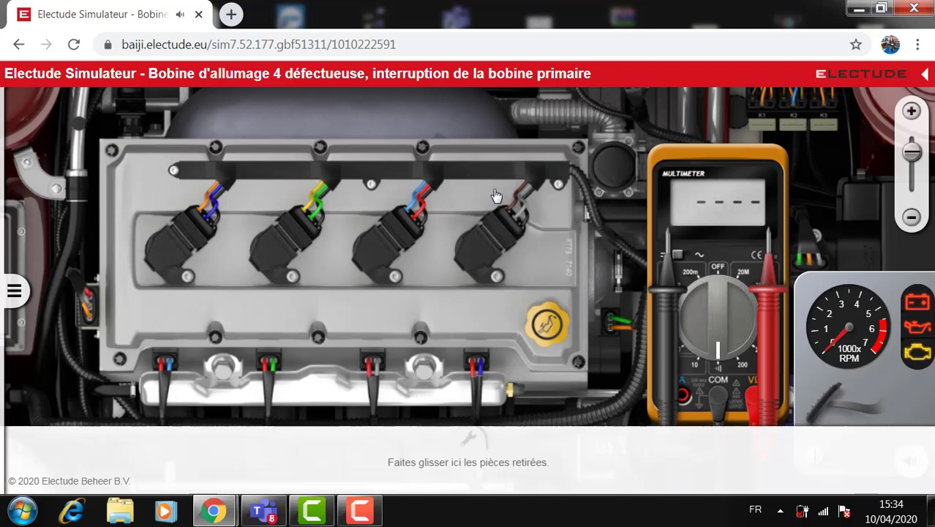
# Put the multimeter away so that all four ignition coils are uncovered.
pyautogui.moveTo(694, 160); pyautogui.dragTo(578, 137)
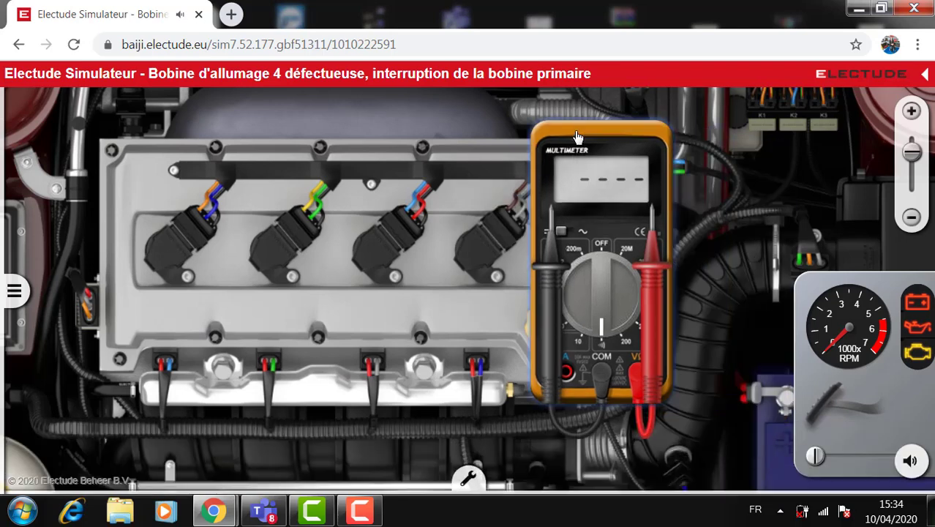
pyautogui.click(14, 291)
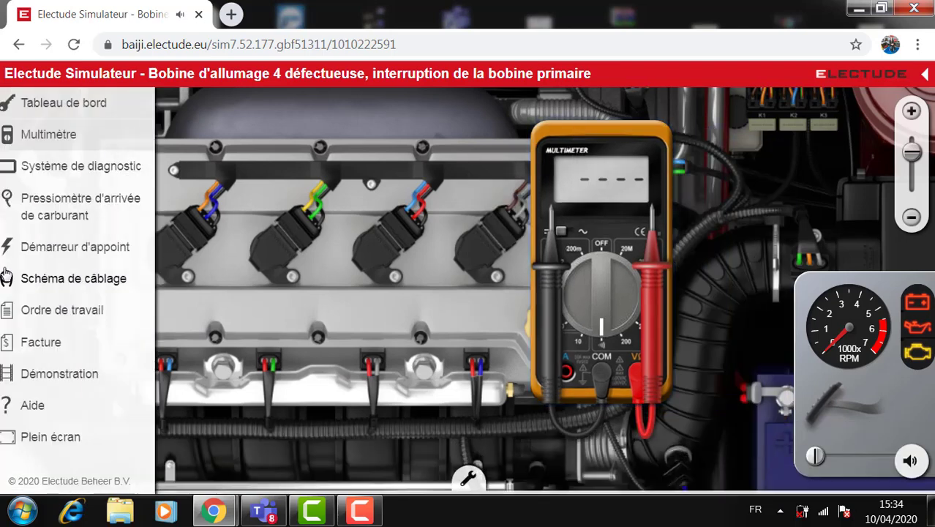
pyautogui.click(51, 137)
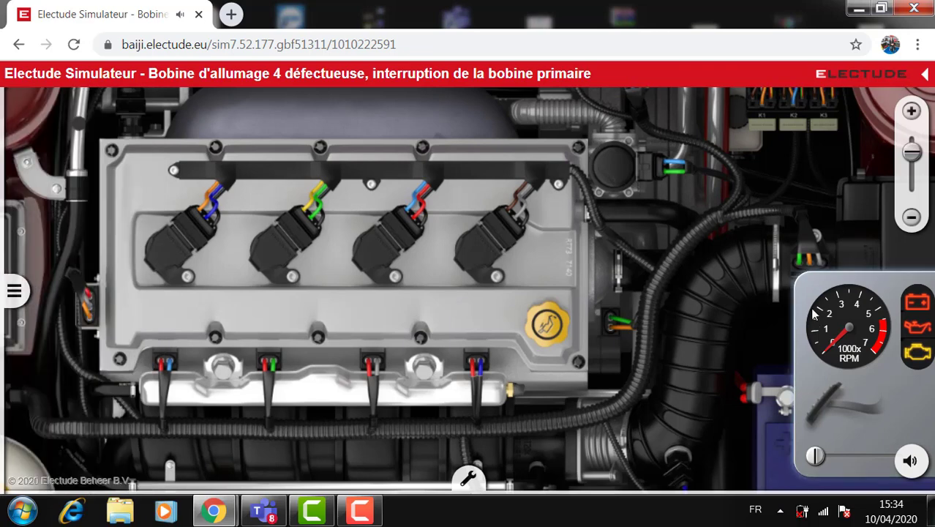
# Bring the whole dashboard into view and run the engine to test the repair, finishing with the ignition on.
pyautogui.click(813, 313)
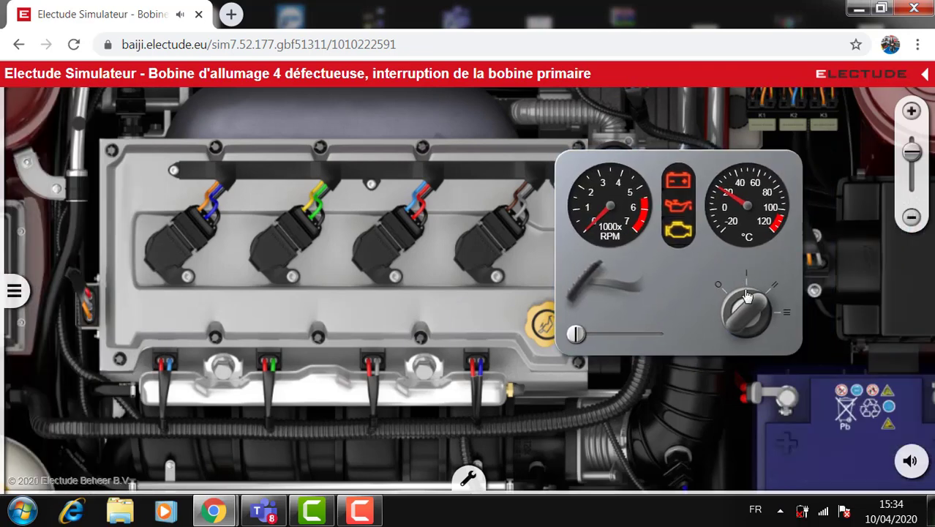
pyautogui.moveTo(746, 296); pyautogui.dragTo(767, 313)
pyautogui.click(767, 316)
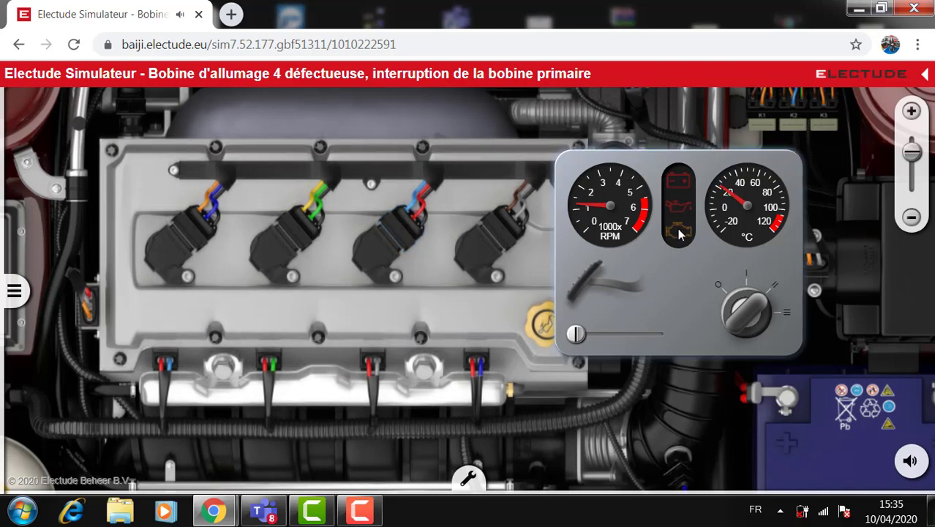
pyautogui.click(758, 303)
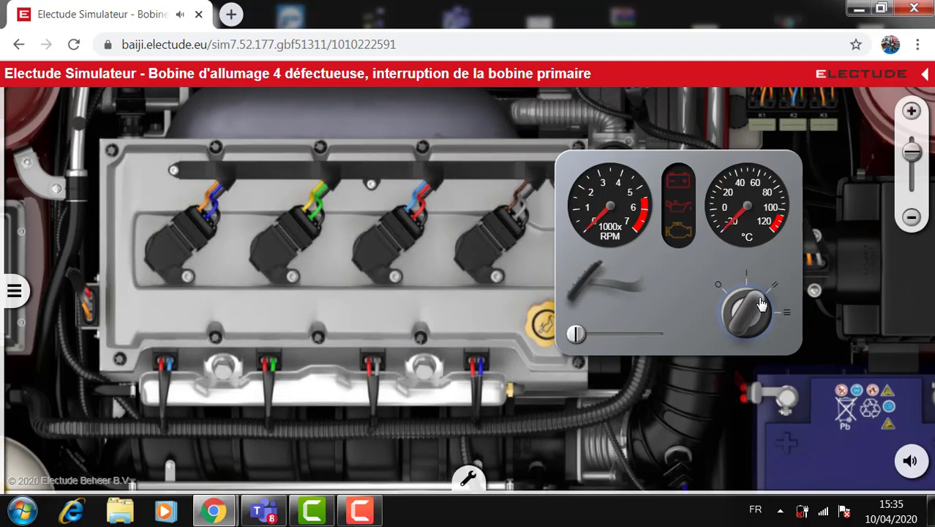
pyautogui.click(761, 302)
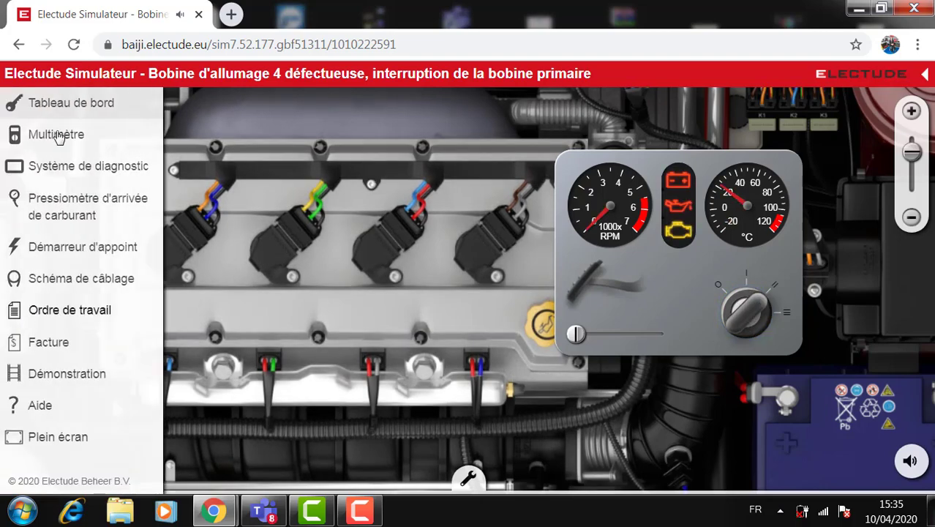
# Identify the vehicle in the diagnostic system and clear all its fault codes.
pyautogui.click(87, 166)
pyautogui.click(373, 286)
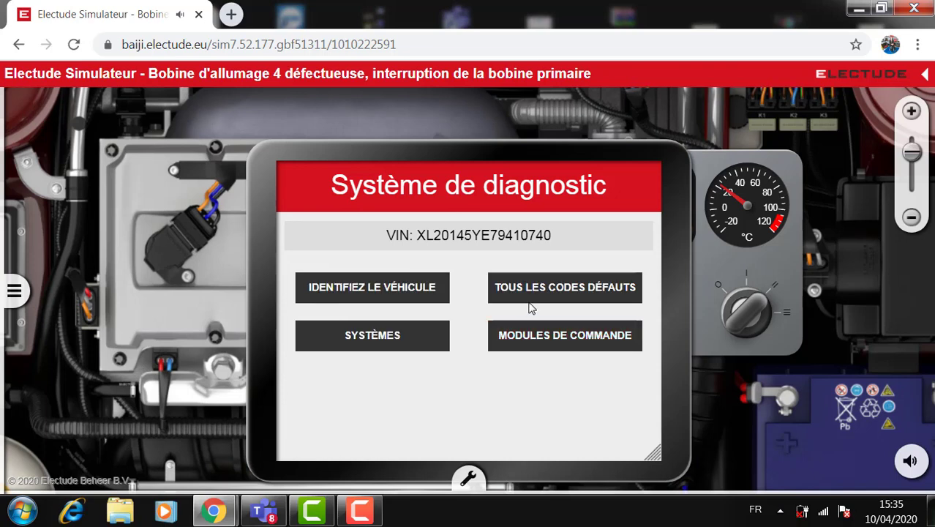
pyautogui.click(528, 297)
pyautogui.moveTo(653, 313); pyautogui.dragTo(656, 417)
pyautogui.click(454, 448)
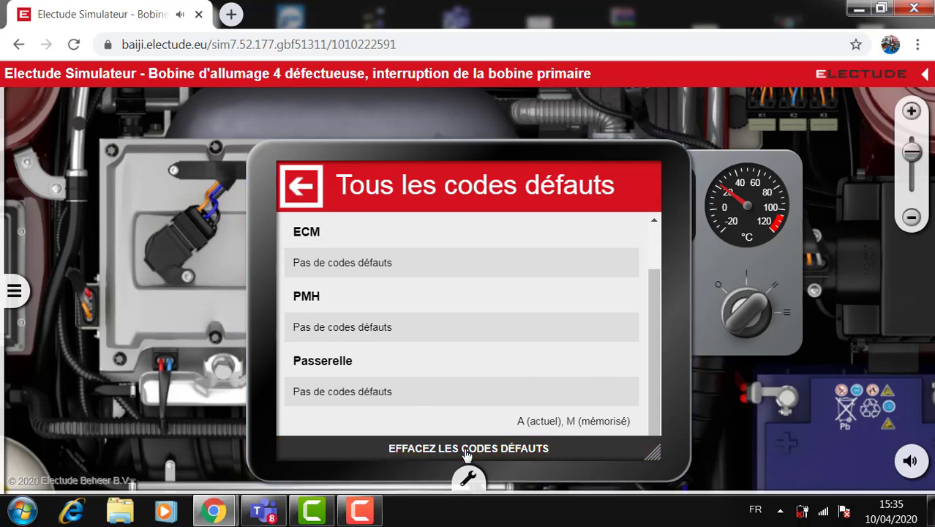
# Identify the vehicle again and recheck the fault codes of the ECM, PMH and Passerelle modules.
pyautogui.click(297, 190)
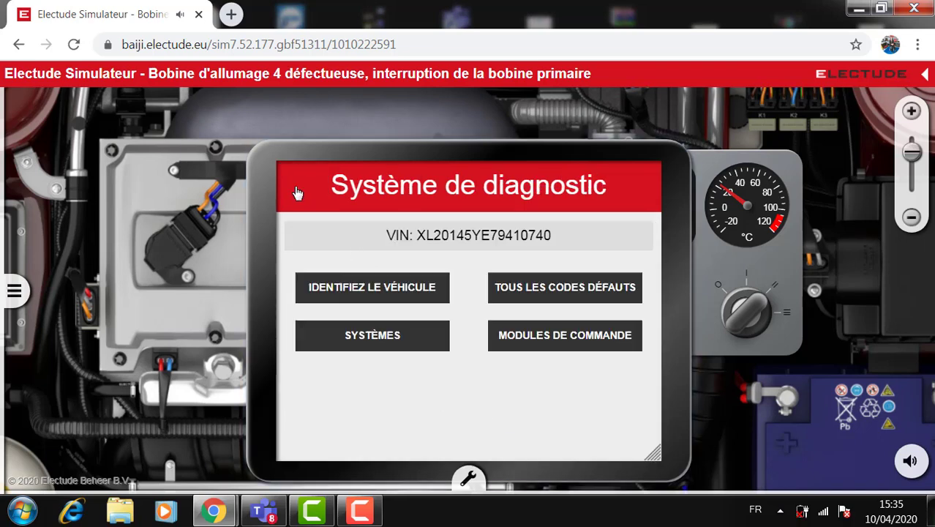
pyautogui.click(410, 285)
pyautogui.click(506, 300)
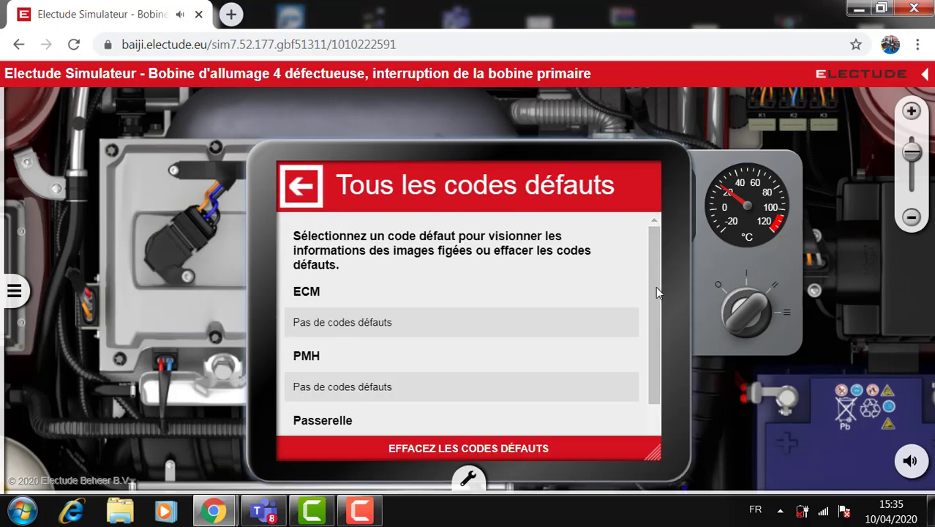
pyautogui.moveTo(655, 286); pyautogui.dragTo(655, 305)
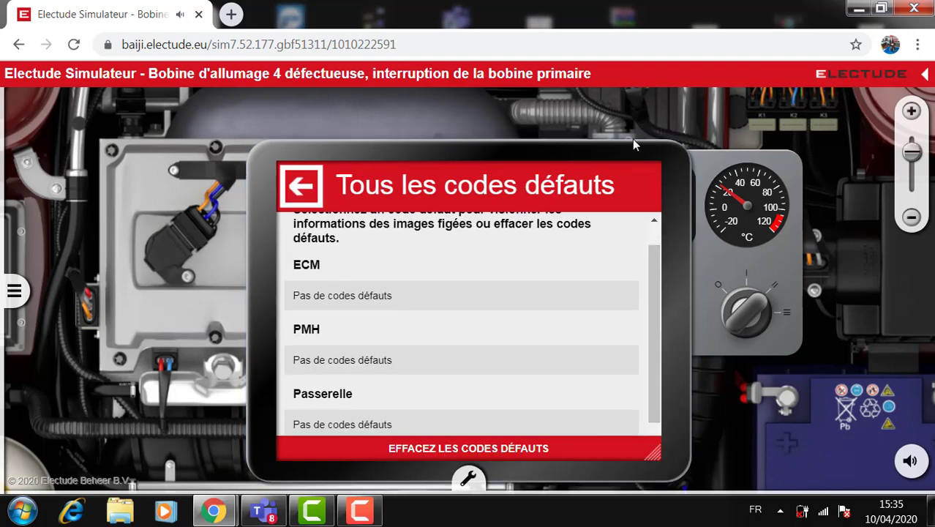
# Move the diagnostic tablet clear of the dashboard and run the engine again, finishing with the ignition on.
pyautogui.click(700, 289)
pyautogui.moveTo(758, 307); pyautogui.dragTo(769, 329)
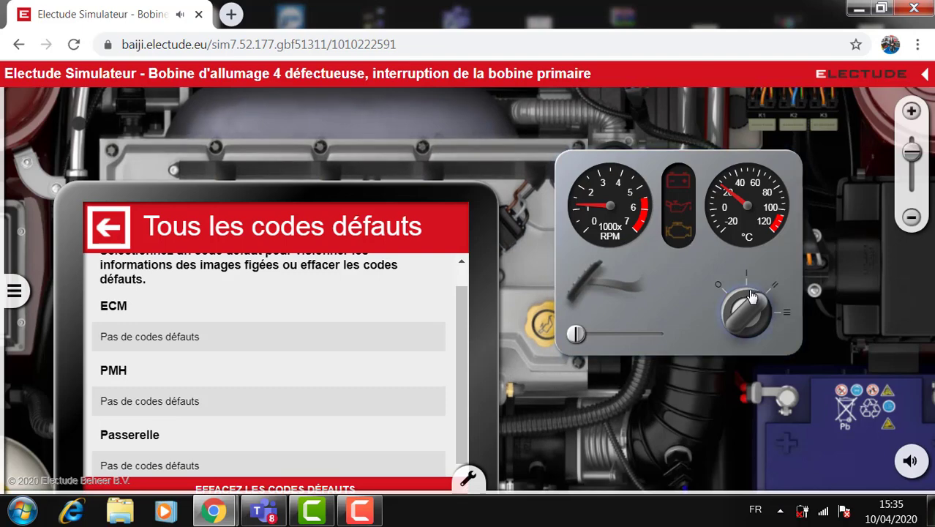
pyautogui.moveTo(751, 293); pyautogui.dragTo(762, 304)
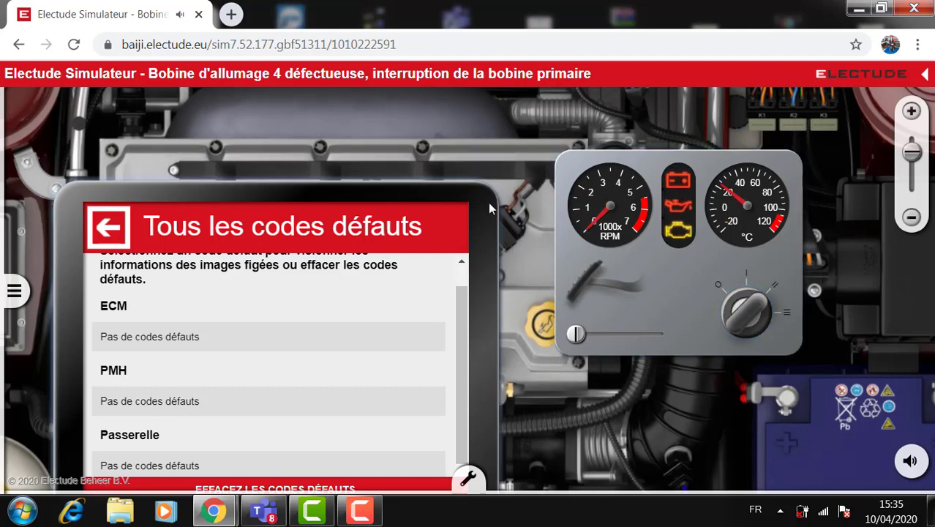
# Bring the diagnostic tablet fully into view and reread all fault codes following the second engine run.
pyautogui.moveTo(488, 203); pyautogui.dragTo(565, 122)
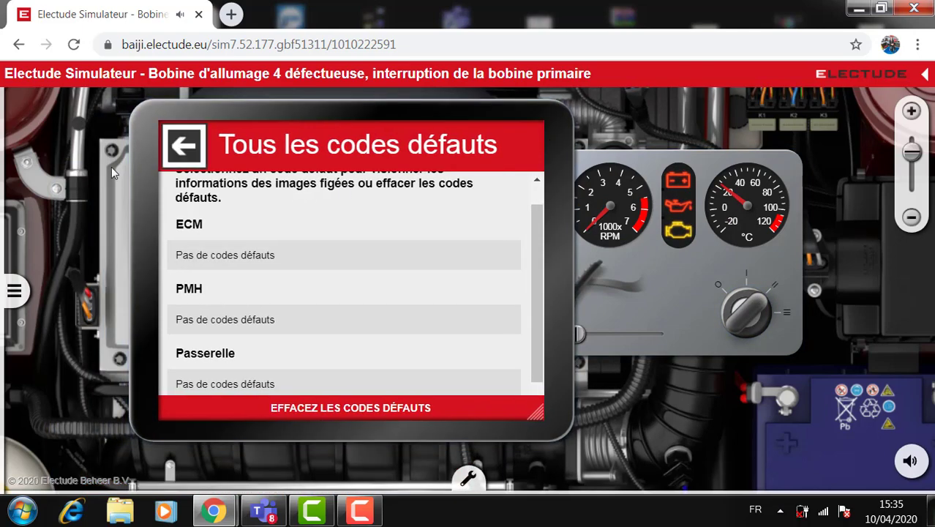
pyautogui.click(184, 145)
pyautogui.click(307, 262)
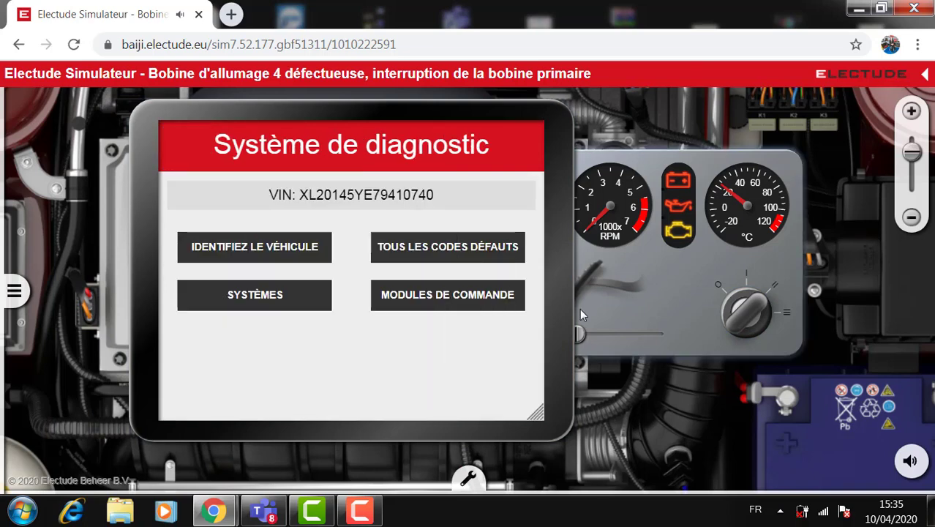
pyautogui.click(376, 246)
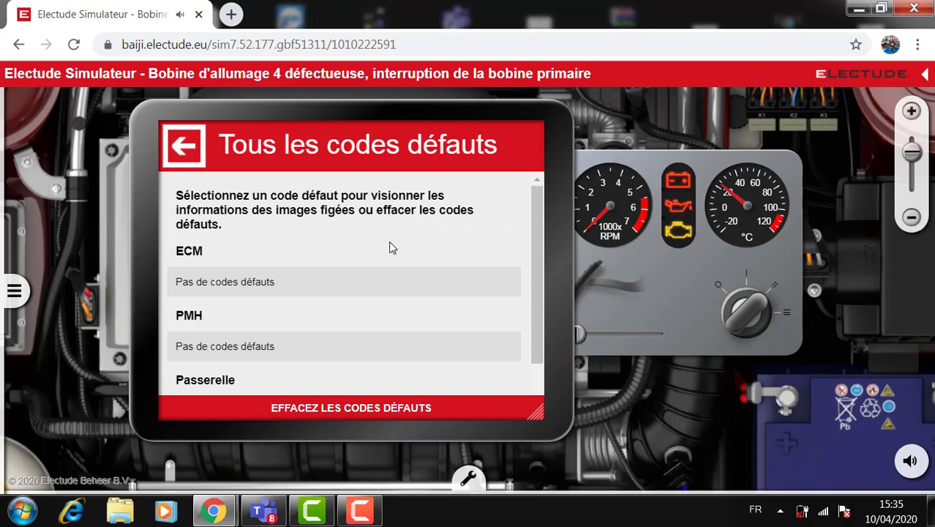
pyautogui.moveTo(540, 267); pyautogui.dragTo(539, 290)
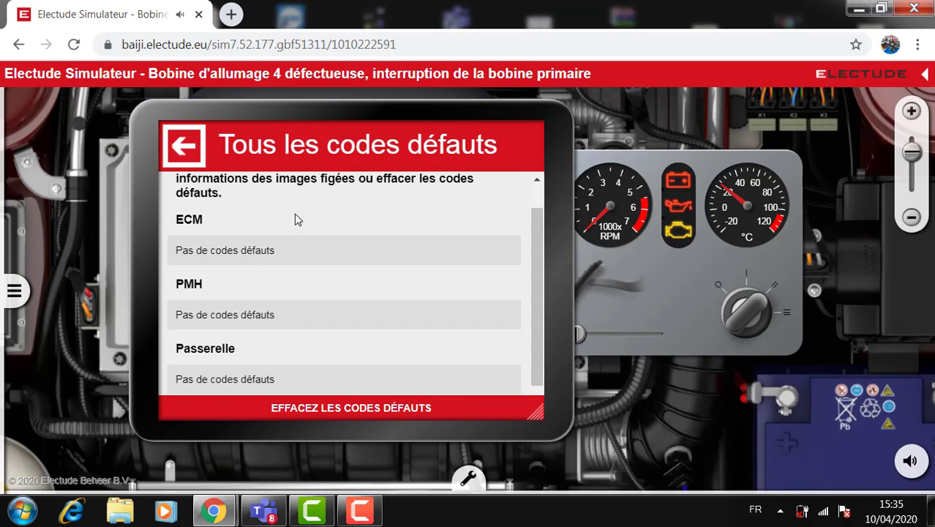
pyautogui.moveTo(540, 236); pyautogui.dragTo(539, 255)
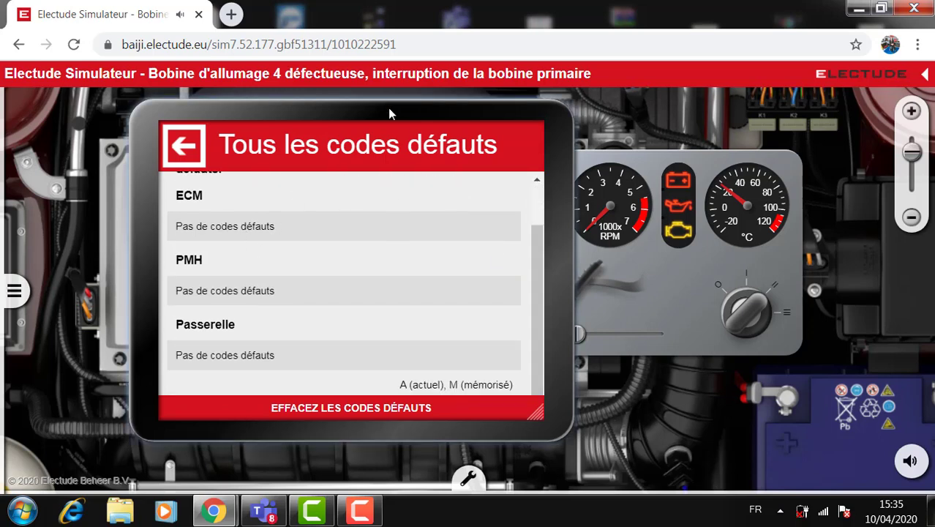
pyautogui.moveTo(388, 110); pyautogui.dragTo(456, 109)
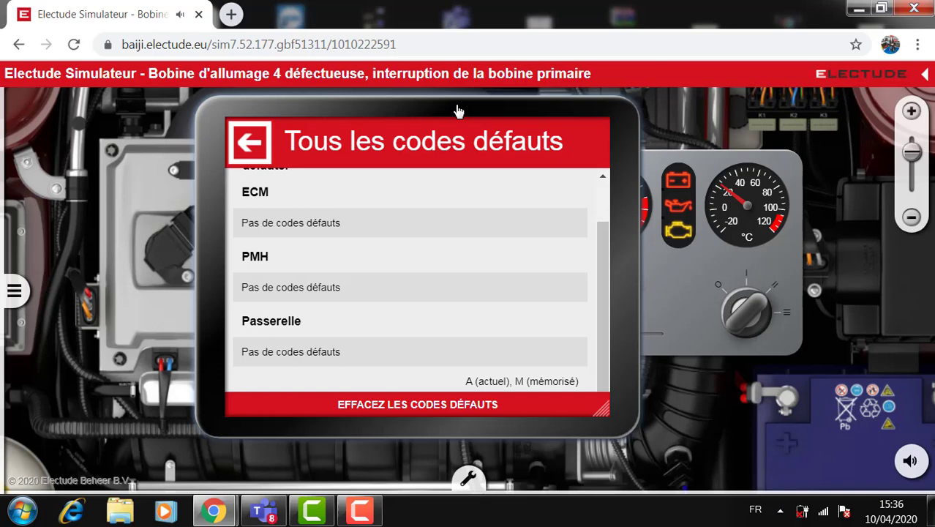
pyautogui.click(360, 512)
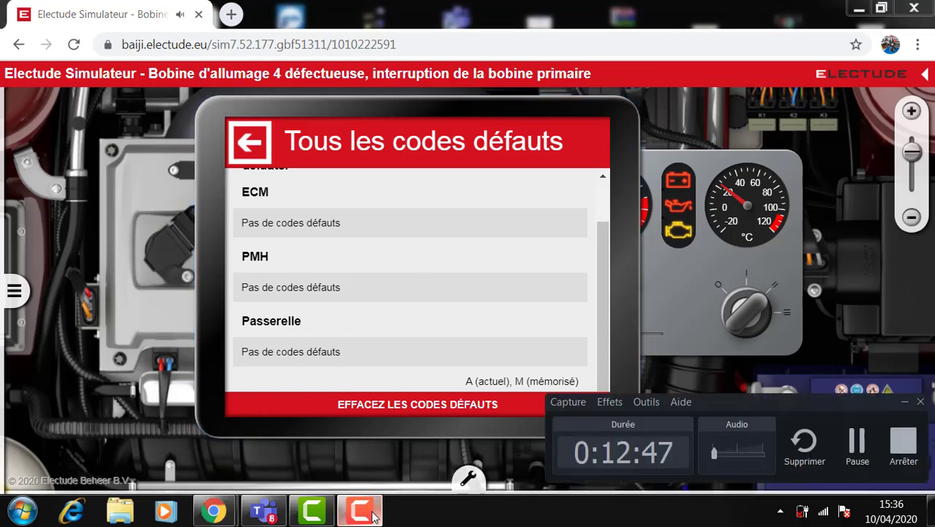